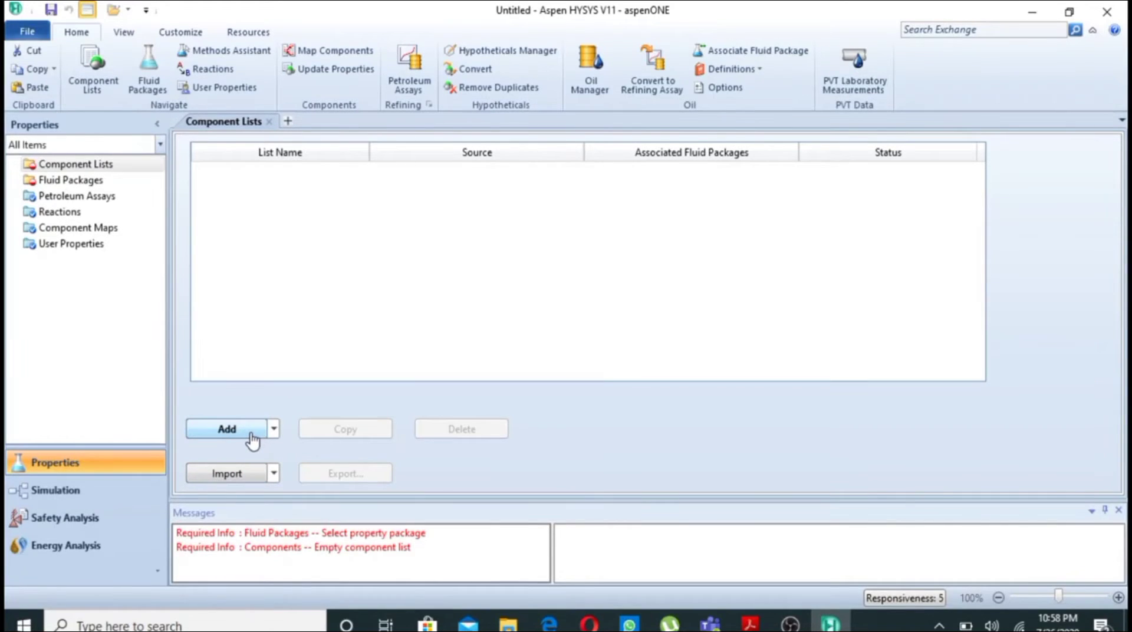
Create a new component list and add water from the pure components databank to it.
{"action": "left_click", "coordinate": [253, 429]}
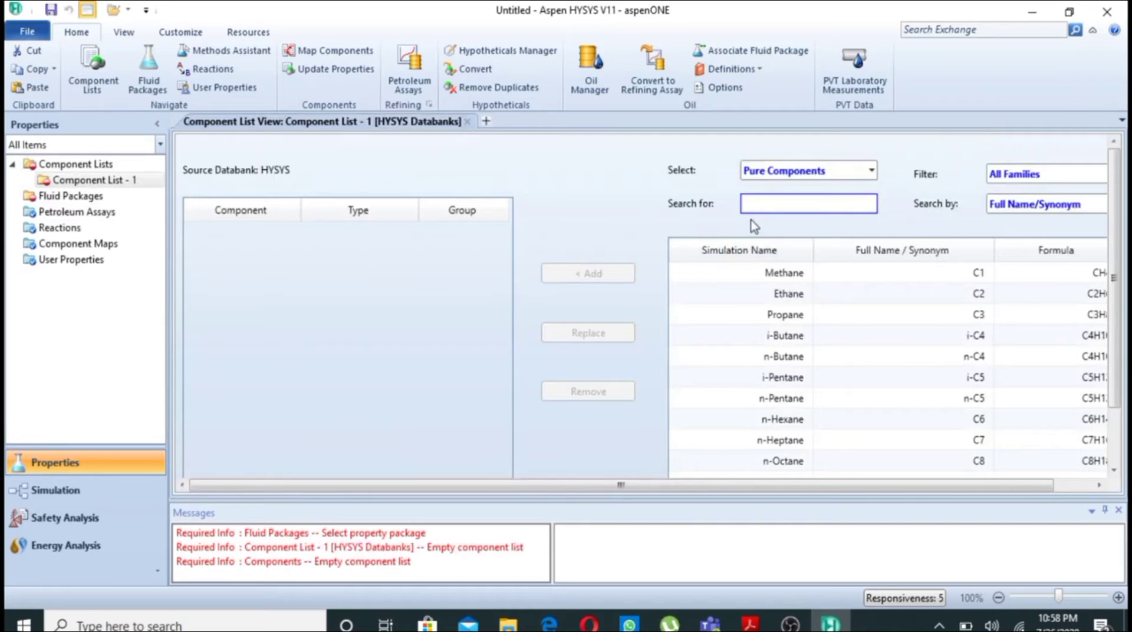
{"action": "type", "text": "water"}
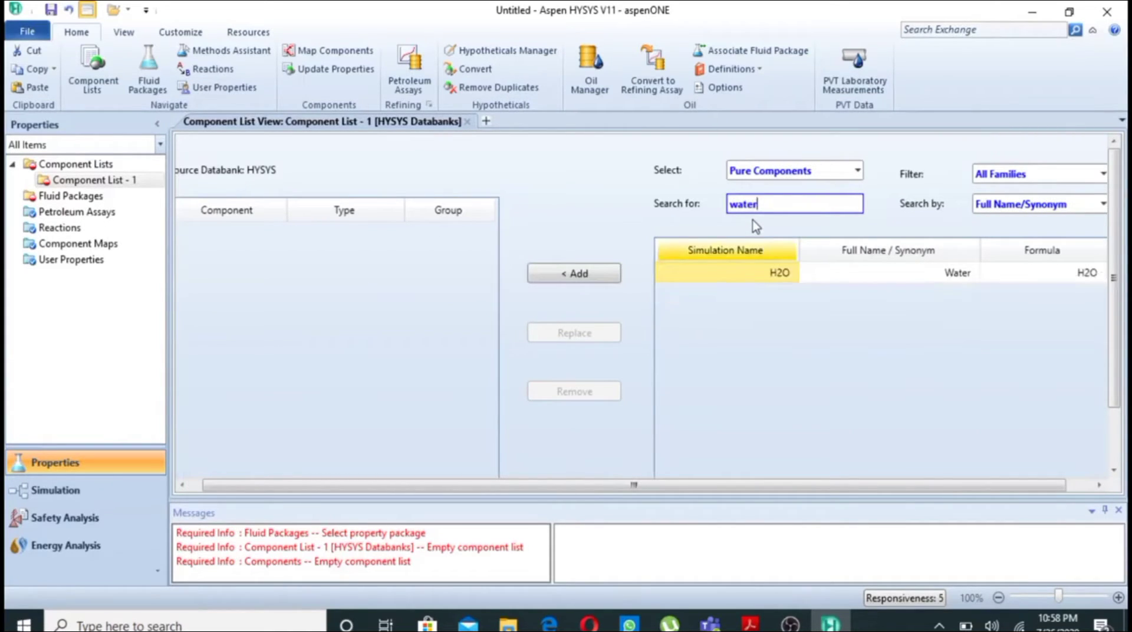
{"action": "key", "text": "Return"}
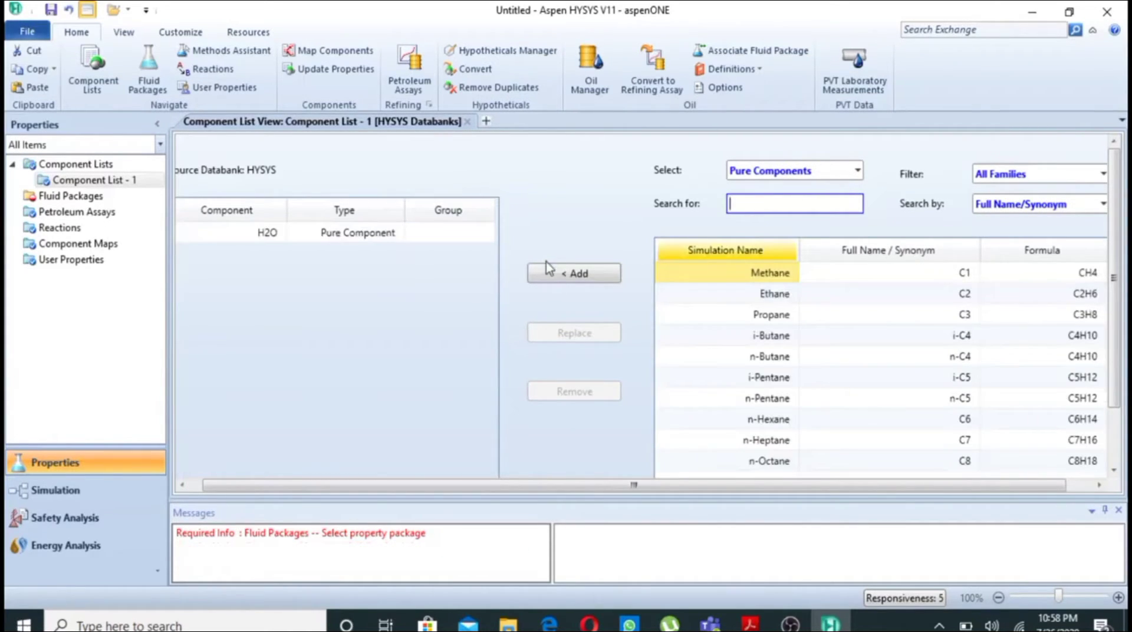
Add a fluid package using the ASME Steam property package and enable the new volume root search method.
{"action": "left_click", "coordinate": [86, 200]}
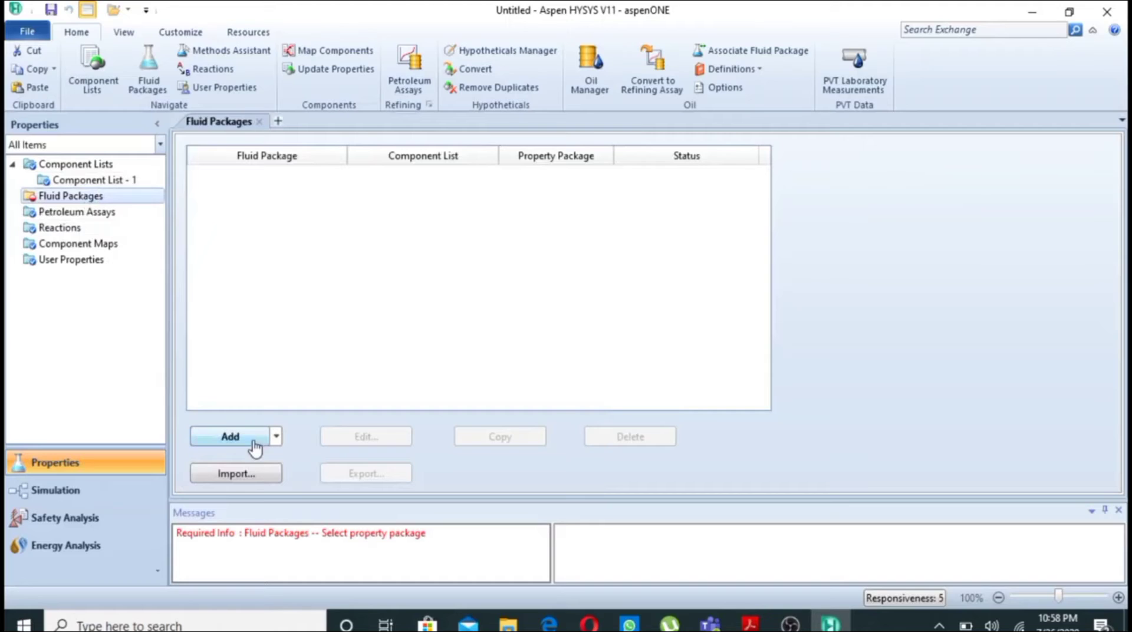
{"action": "left_click", "coordinate": [229, 436]}
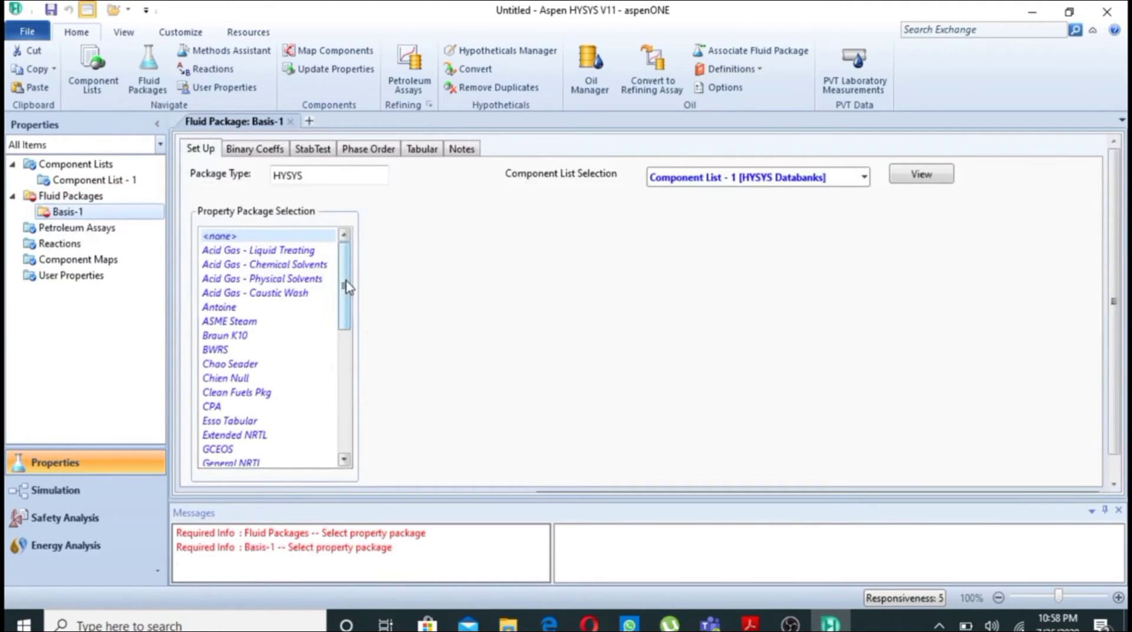
{"action": "mouse_move", "coordinate": [346, 287]}
{"action": "left_mouse_down"}
{"action": "mouse_move", "coordinate": [349, 307]}
{"action": "mouse_move", "coordinate": [348, 273]}
{"action": "left_mouse_up"}
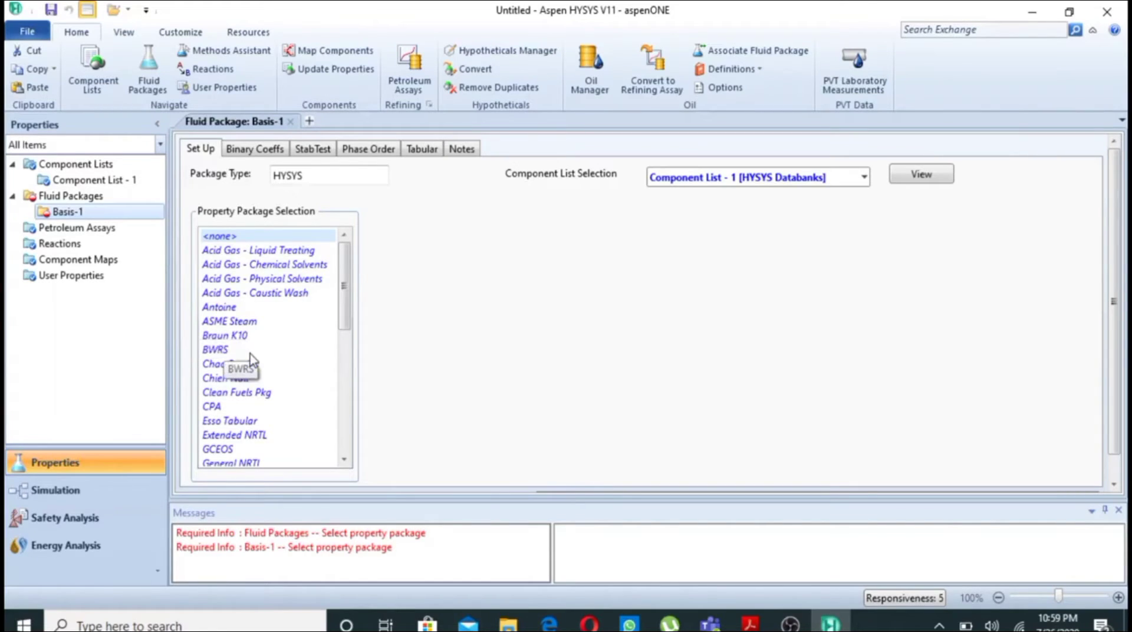
{"action": "left_click", "coordinate": [245, 323]}
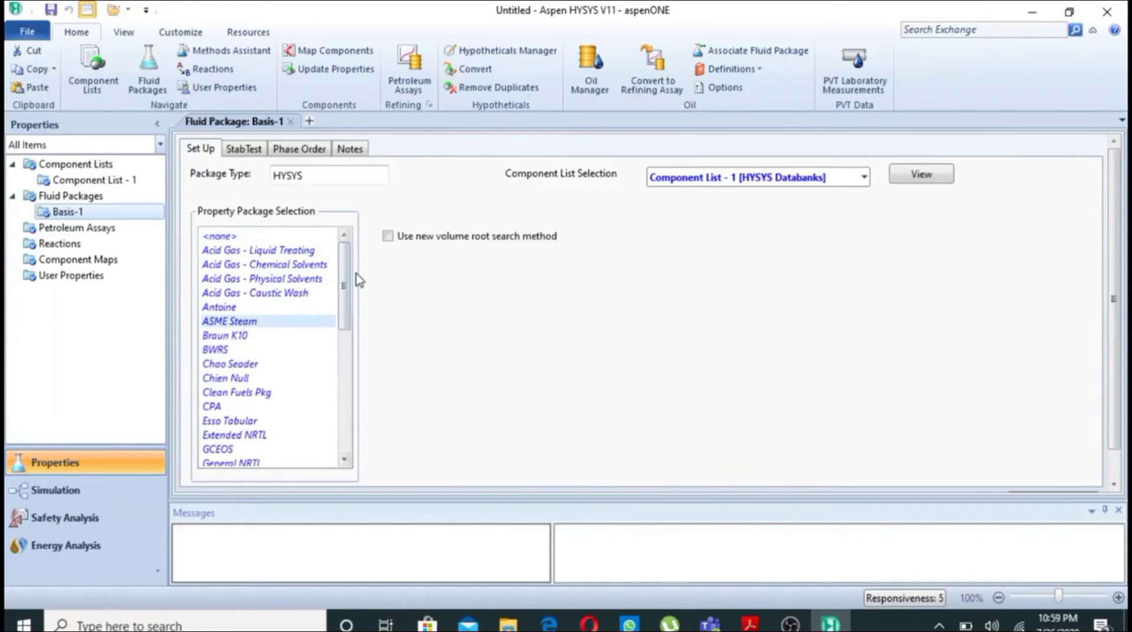
{"action": "left_click", "coordinate": [388, 236]}
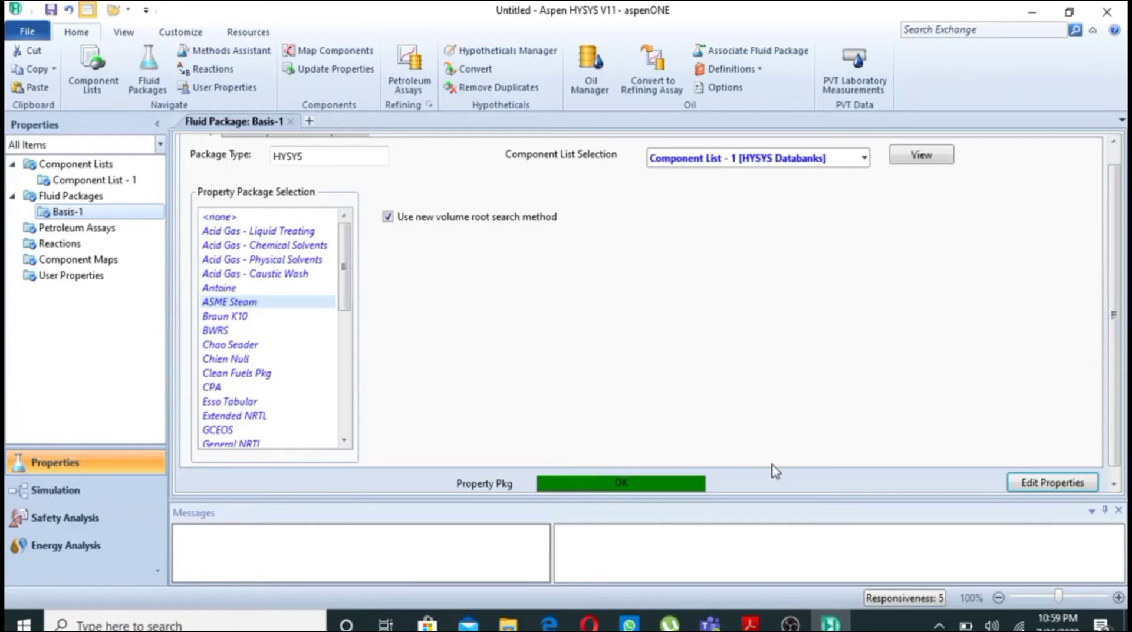
Switch to the simulation environment and place a material stream on the flowsheet.
{"action": "left_click", "coordinate": [116, 494]}
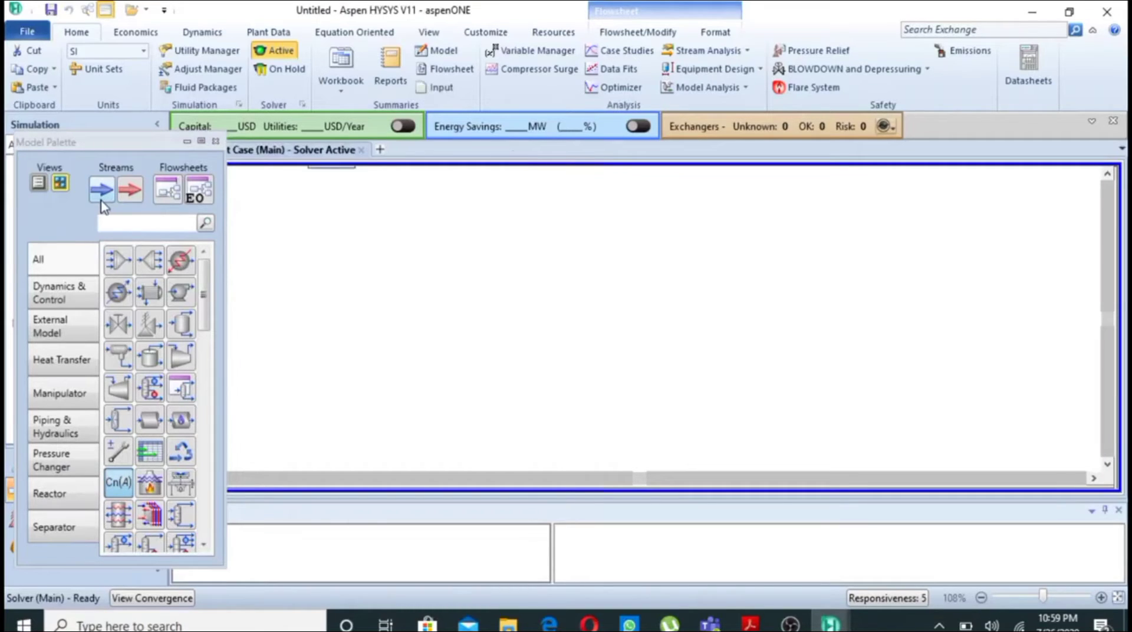
{"action": "left_click", "coordinate": [102, 199]}
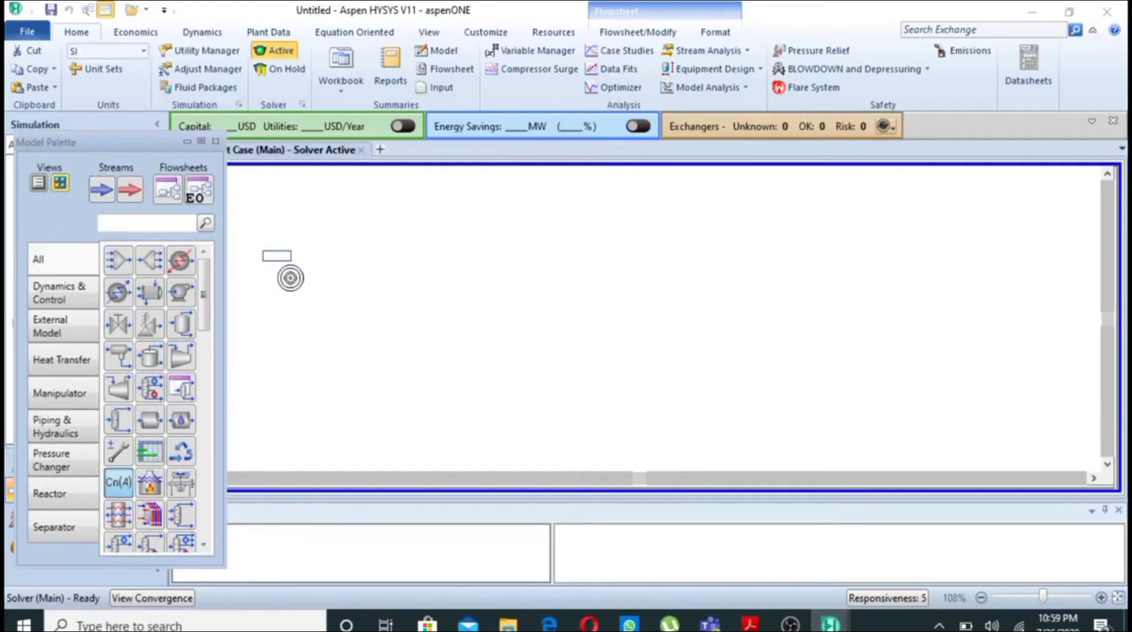
{"action": "left_click", "coordinate": [362, 292]}
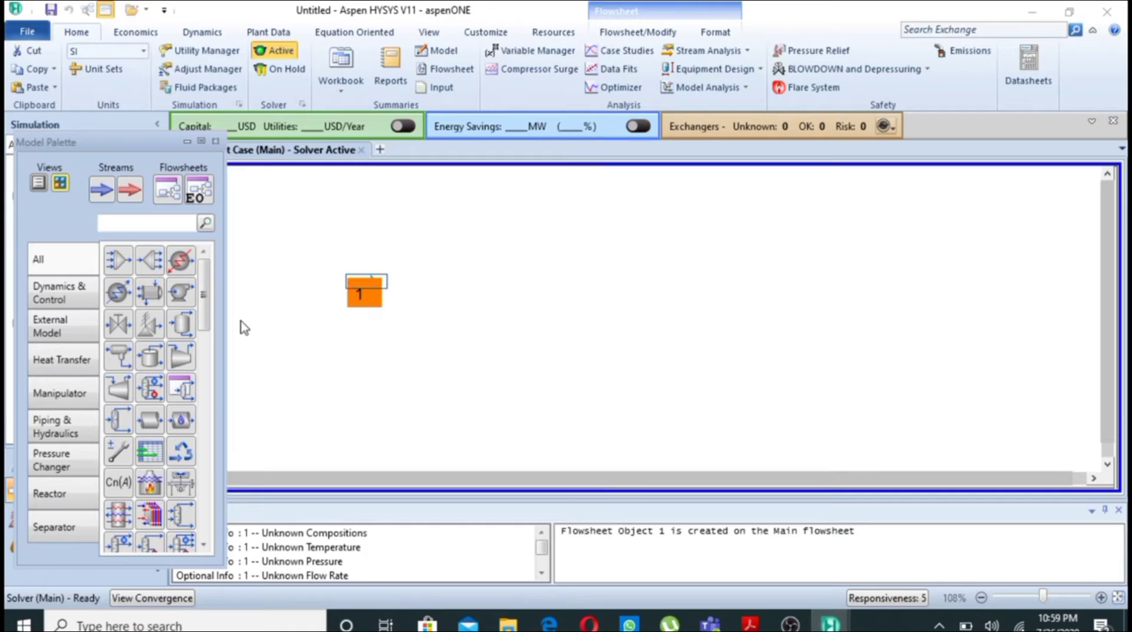
Place a pipe segment to the right of stream 1 and a second material stream beyond the pipe.
{"action": "left_click", "coordinate": [57, 429]}
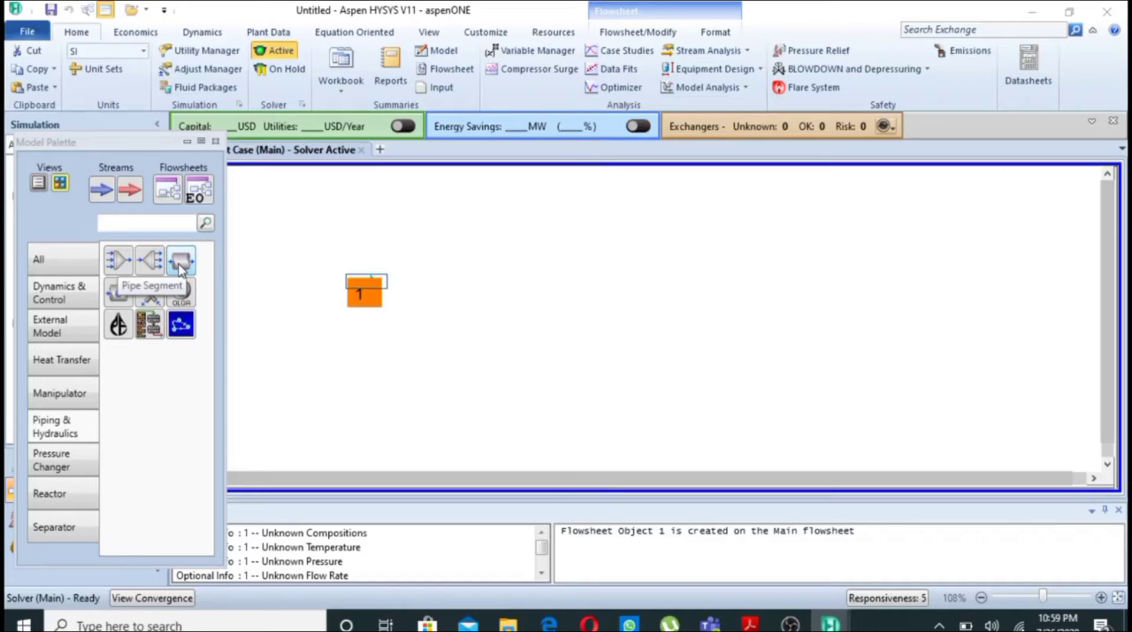
{"action": "left_click_drag", "start_coordinate": [180, 265], "coordinate": [416, 297]}
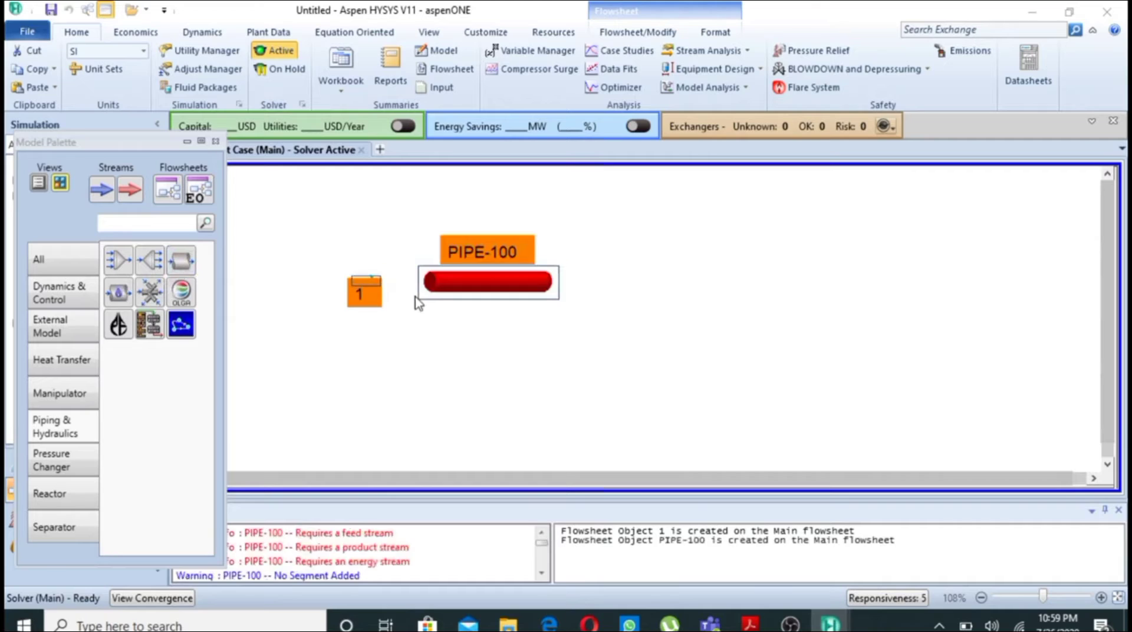
{"action": "left_click", "coordinate": [105, 186]}
{"action": "left_click_drag", "start_coordinate": [105, 186], "coordinate": [587, 286]}
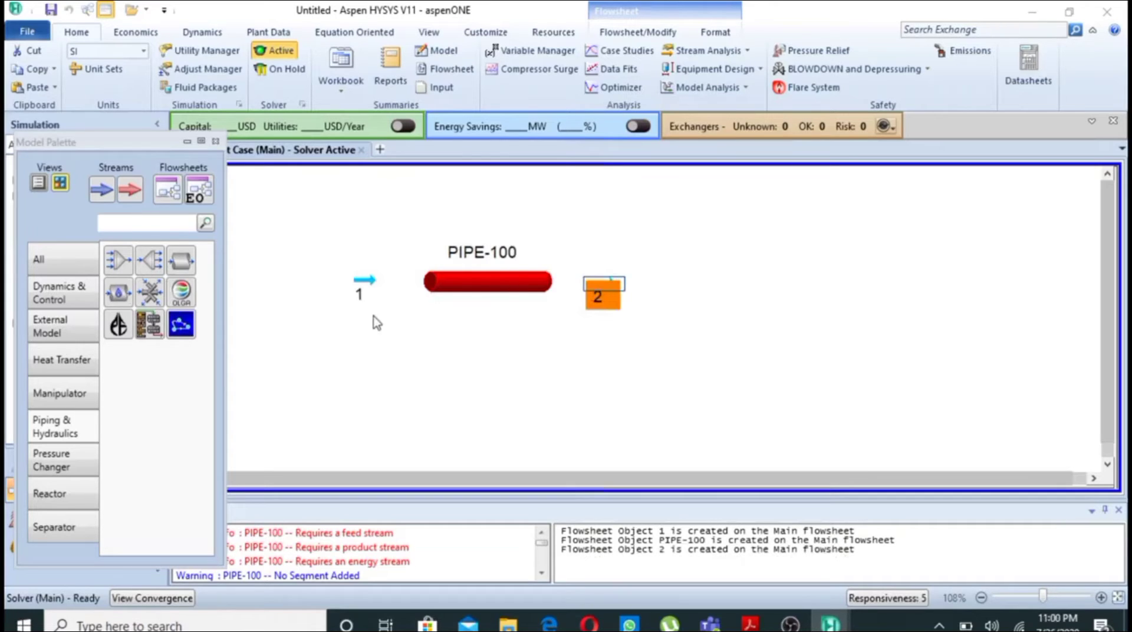
Connect stream 1 as the inlet and stream 2 as the outlet of pipe segment PIPE-100.
{"action": "double_click", "coordinate": [487, 283]}
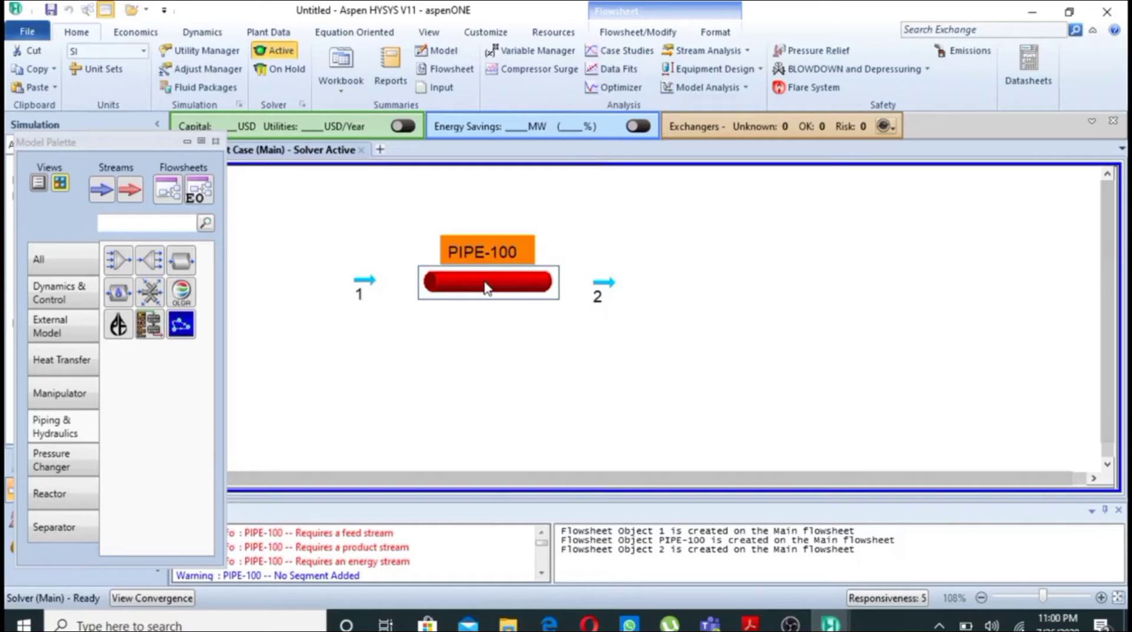
{"action": "left_click", "coordinate": [314, 286]}
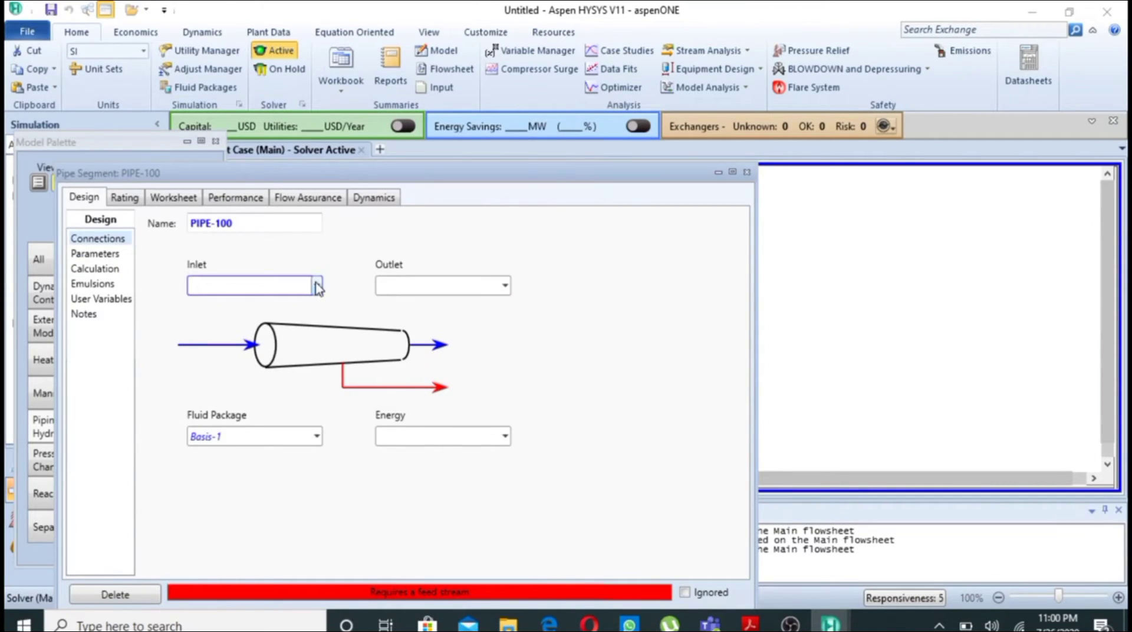
{"action": "type", "text": "1"}
{"action": "left_click", "coordinate": [318, 288]}
{"action": "key", "text": "Return"}
{"action": "left_click", "coordinate": [506, 286]}
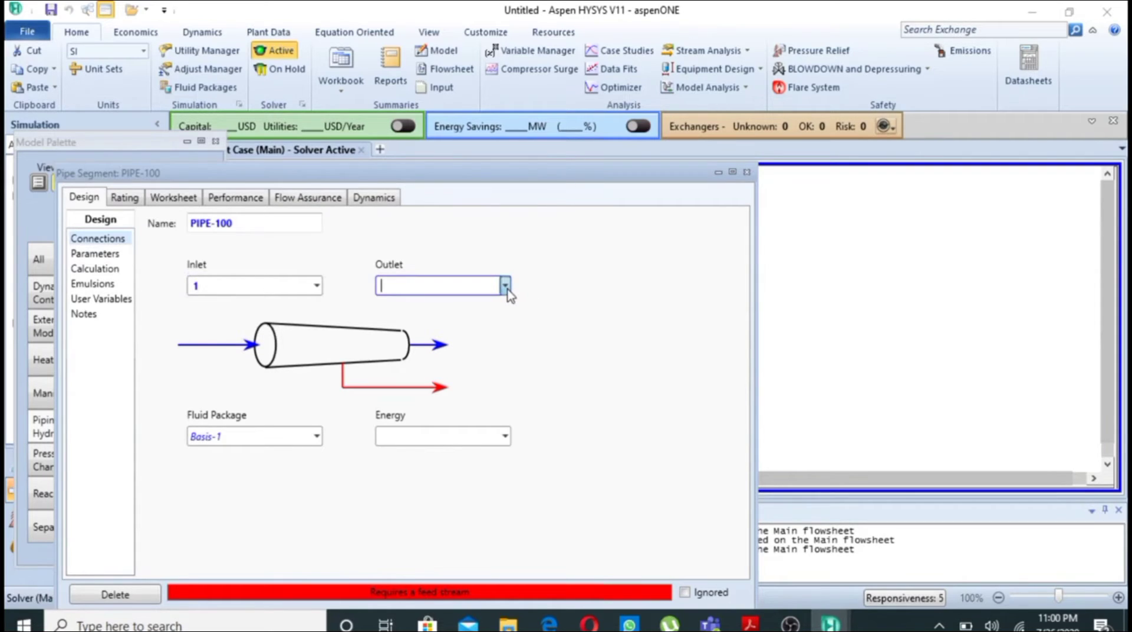
{"action": "type", "text": "2"}
{"action": "left_click", "coordinate": [506, 286]}
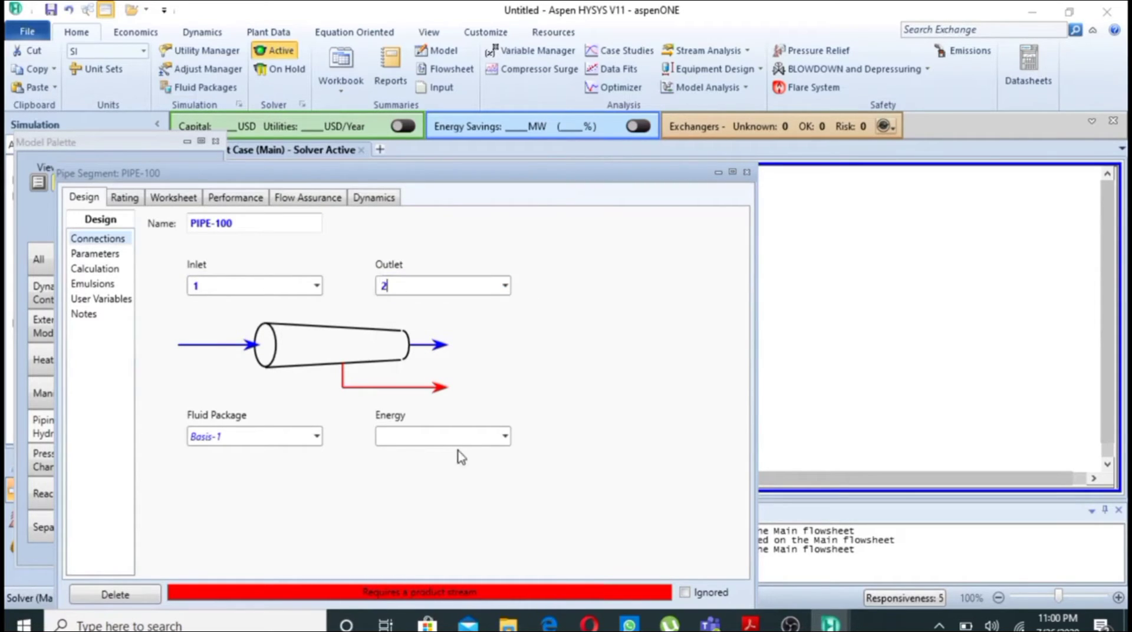
{"action": "key", "text": "Return"}
Attach a new energy stream to pipe segment PIPE-100.
{"action": "left_click", "coordinate": [505, 437]}
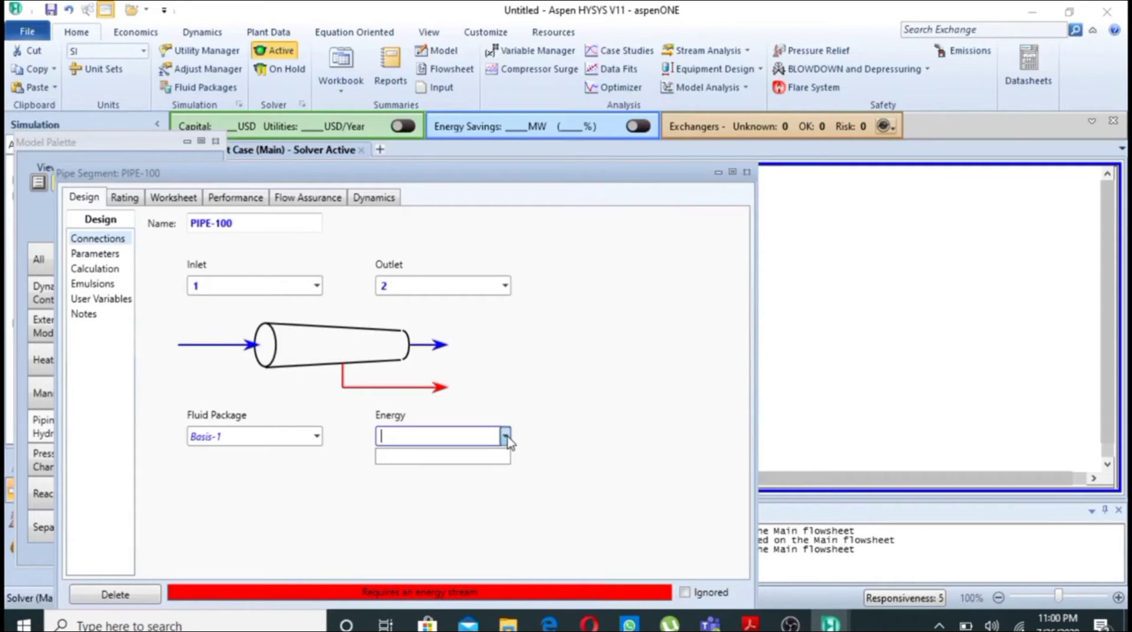
{"action": "type", "text": "q"}
{"action": "key", "text": "Return"}
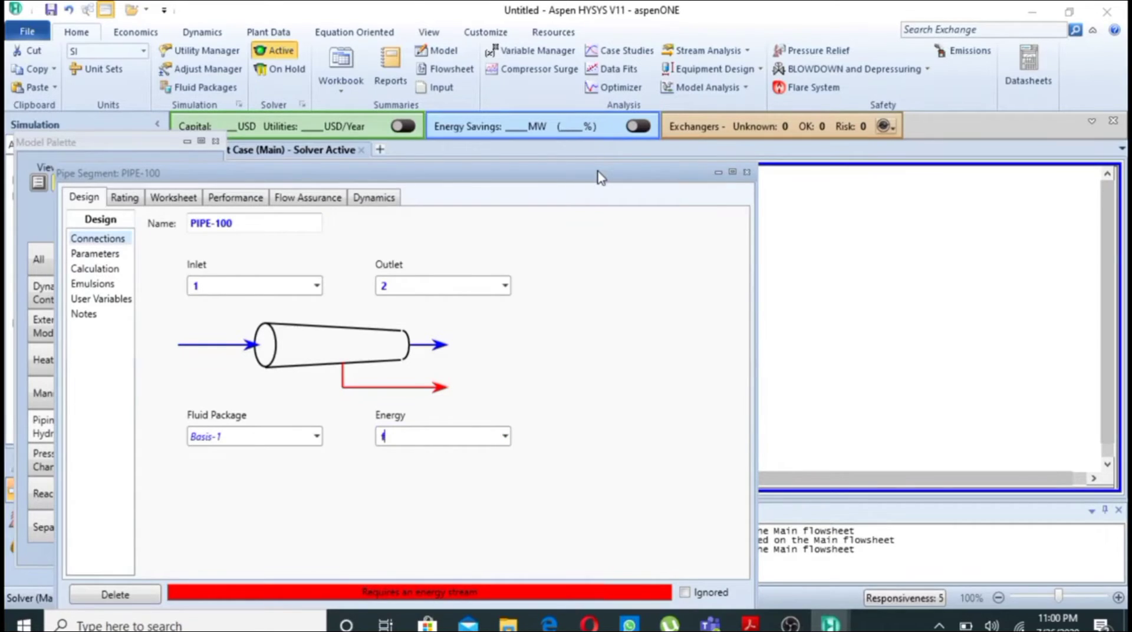
{"action": "left_click_drag", "start_coordinate": [600, 176], "coordinate": [599, 138]}
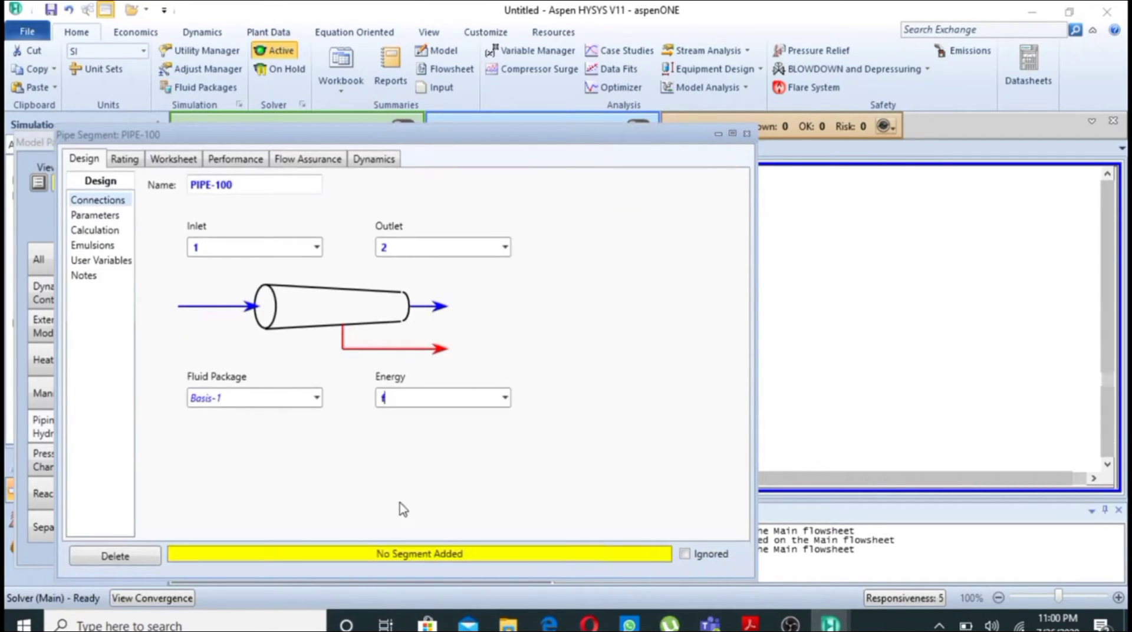
Append a segment to PIPE-100's length-elevation profile and set its length to 150 m.
{"action": "left_click", "coordinate": [132, 160]}
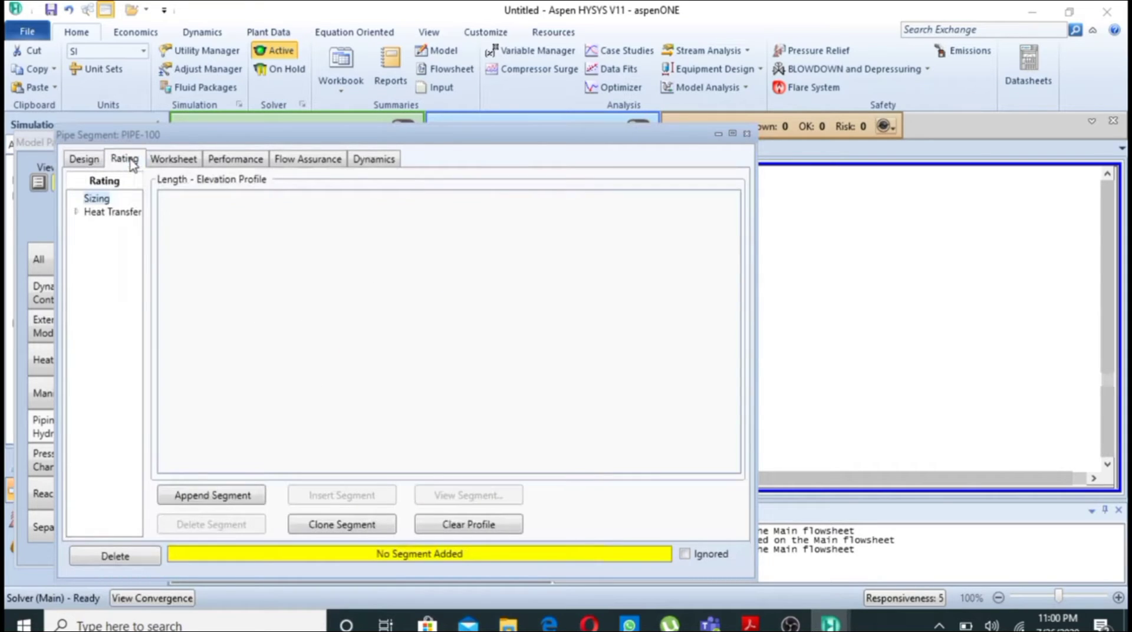
{"action": "left_click", "coordinate": [224, 502]}
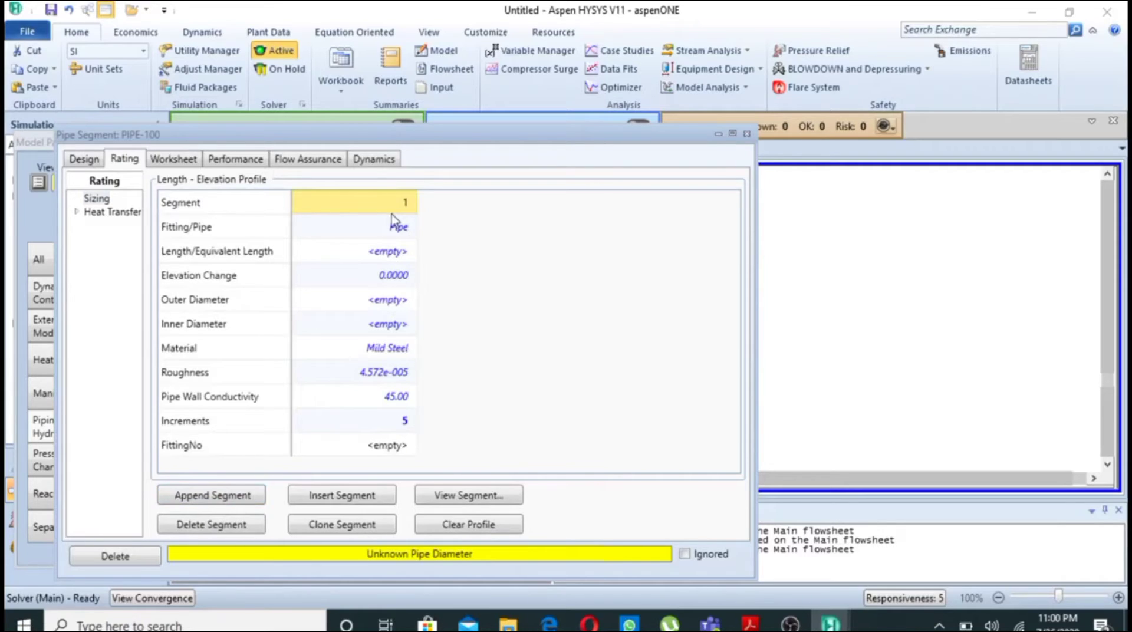
{"action": "left_click", "coordinate": [396, 254]}
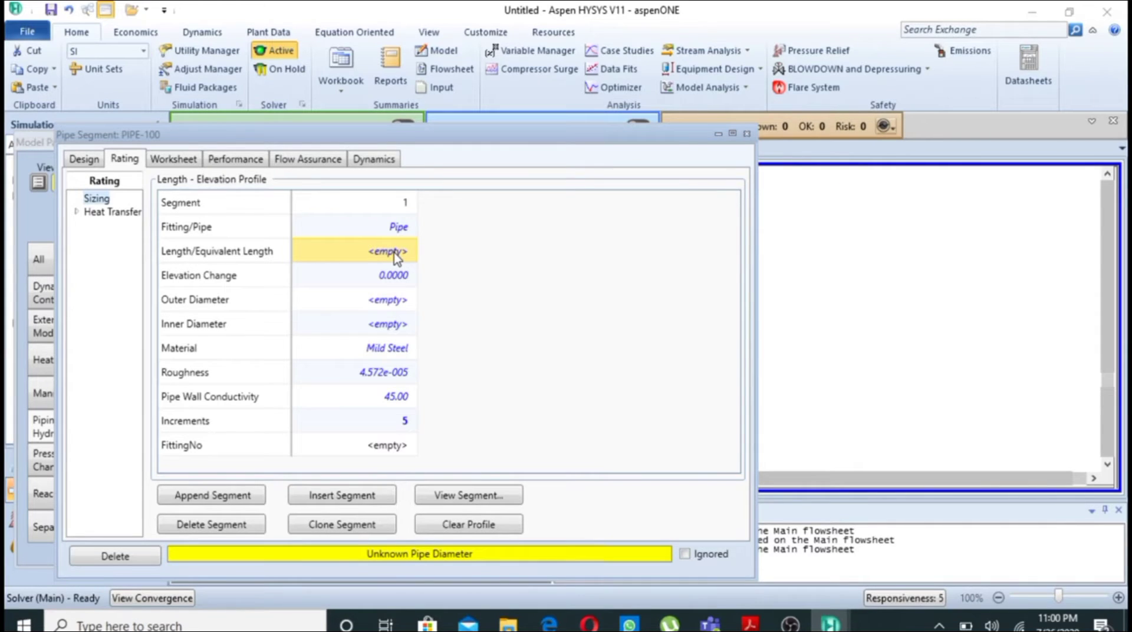
{"action": "type", "text": "1"}
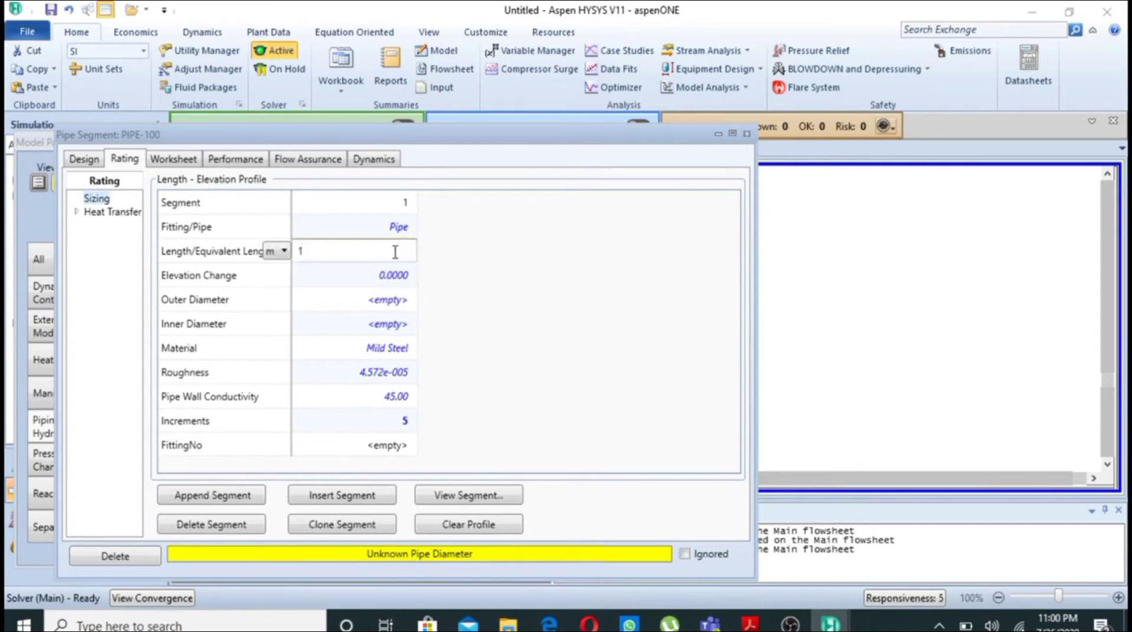
{"action": "type", "text": "50"}
{"action": "key", "text": "Return"}
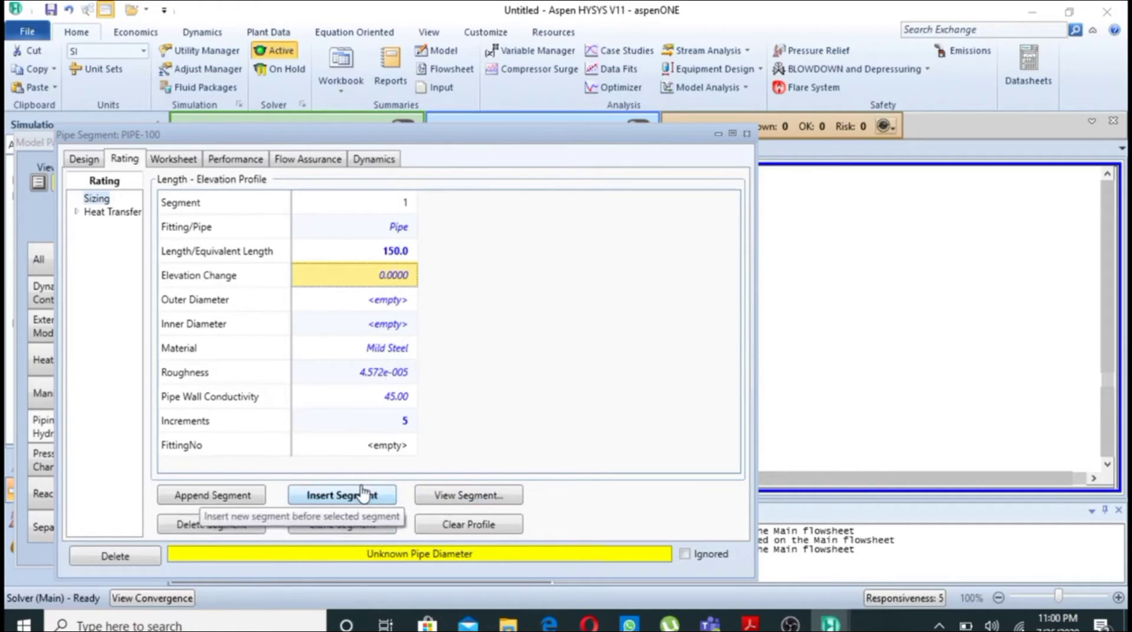
Specify the 150 m pipe segment as Schedule 40 with a nominal diameter of 125 mm.
{"action": "left_click", "coordinate": [463, 496]}
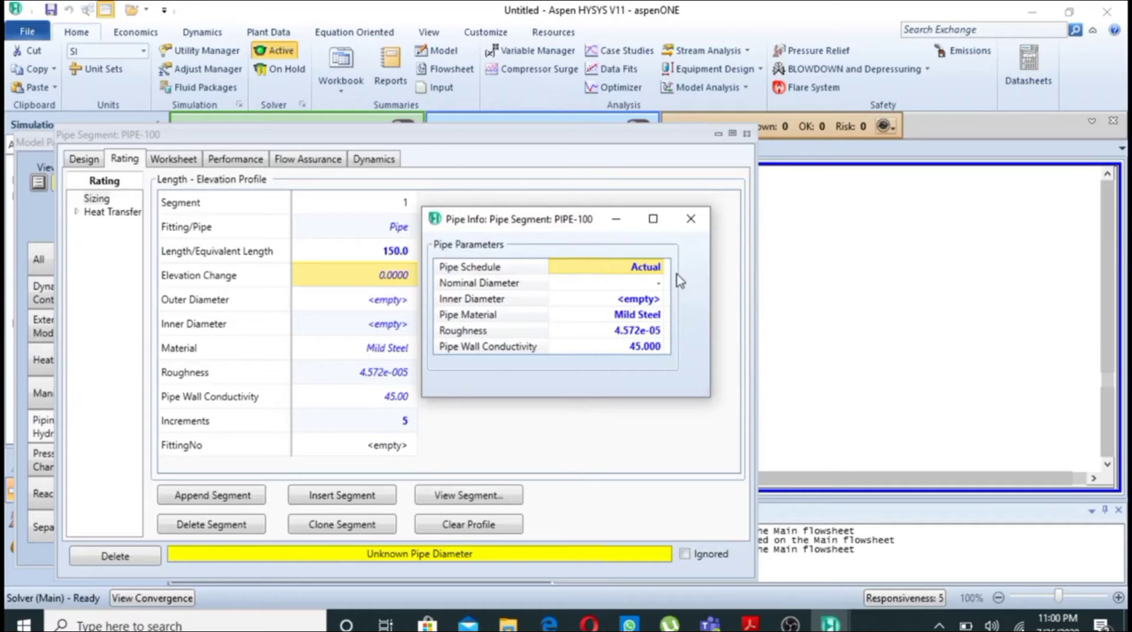
{"action": "left_click", "coordinate": [659, 268]}
{"action": "left_click", "coordinate": [659, 267]}
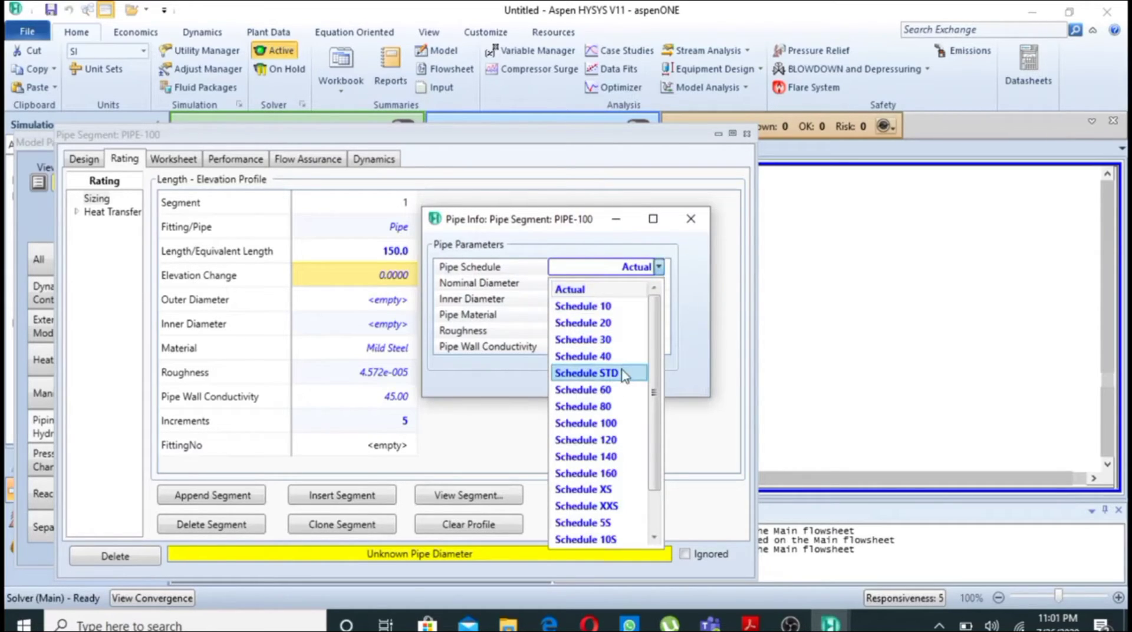
{"action": "left_click", "coordinate": [600, 356]}
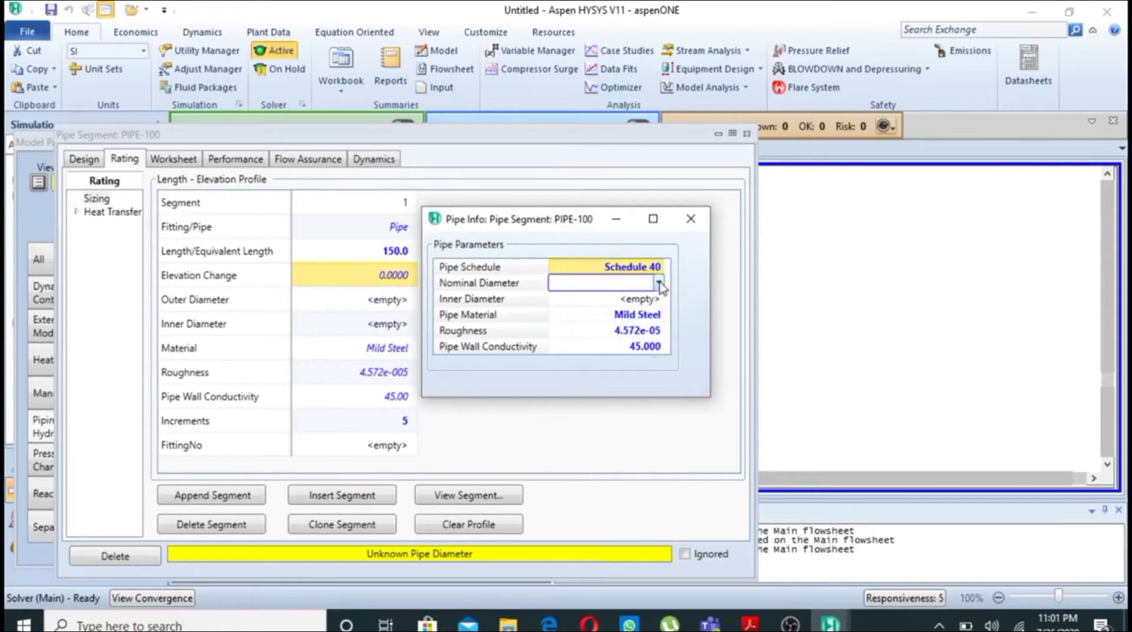
{"action": "left_click", "coordinate": [659, 283]}
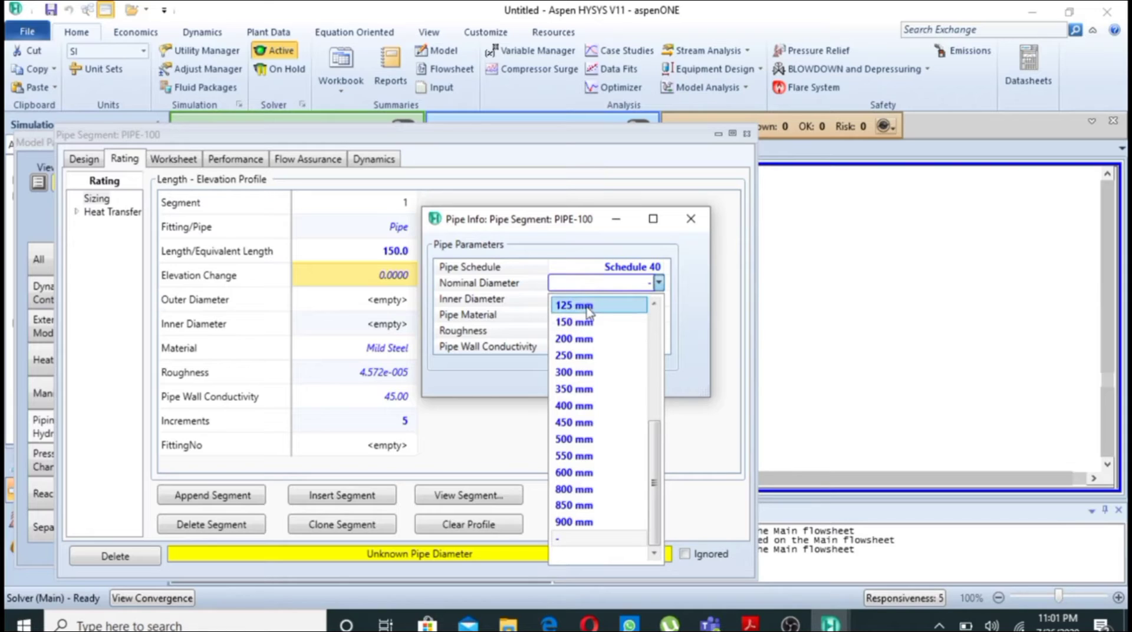
{"action": "left_click", "coordinate": [588, 306]}
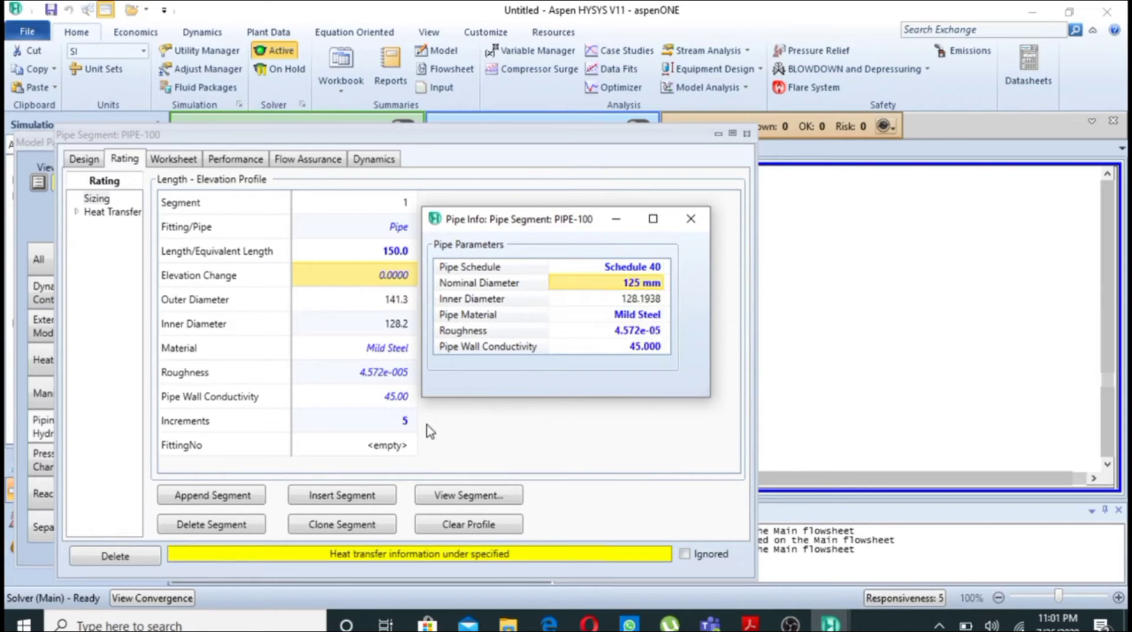
{"action": "left_click", "coordinate": [692, 220]}
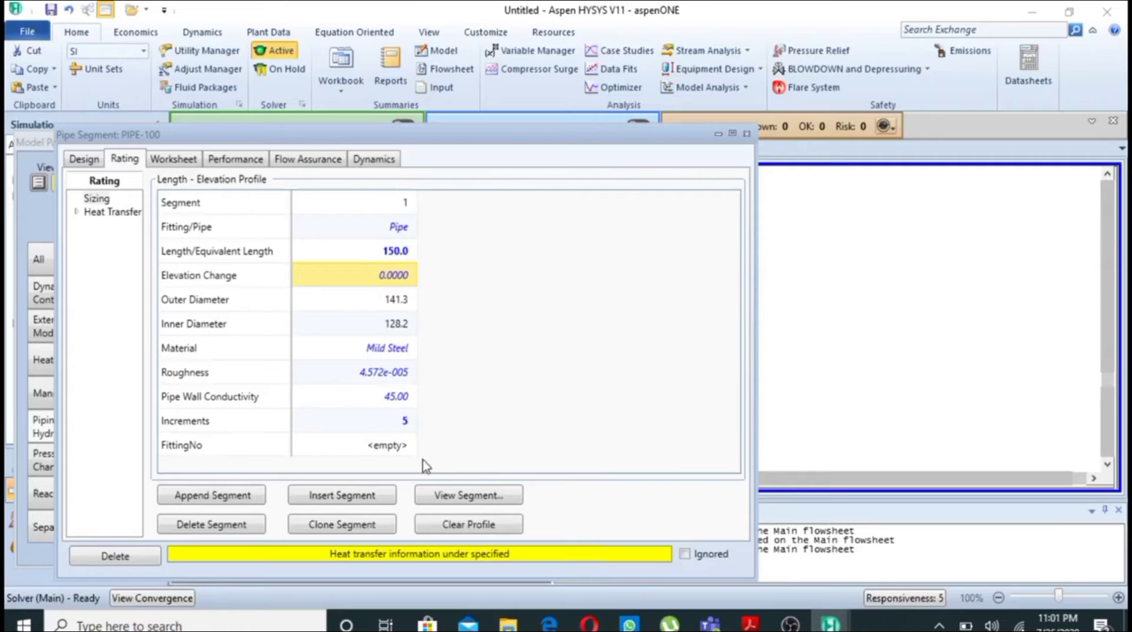
Insert an Elbow: 90 Long fitting ahead of the 150 m pipe segment and set its inner diameter to 128.2 mm.
{"action": "left_click", "coordinate": [371, 500]}
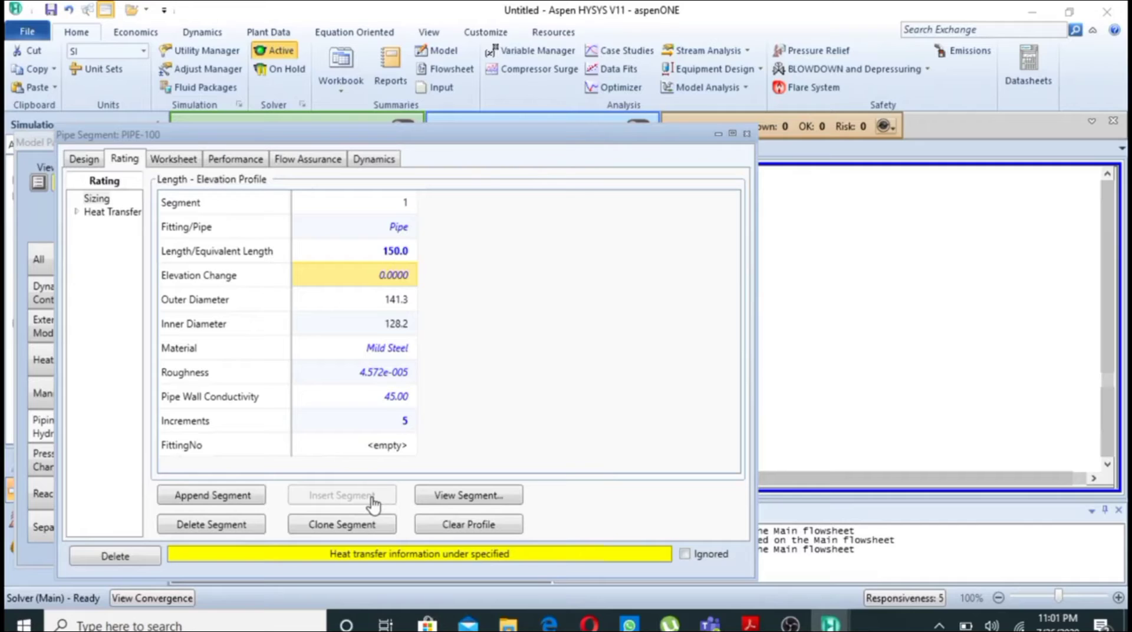
{"action": "left_click", "coordinate": [399, 230]}
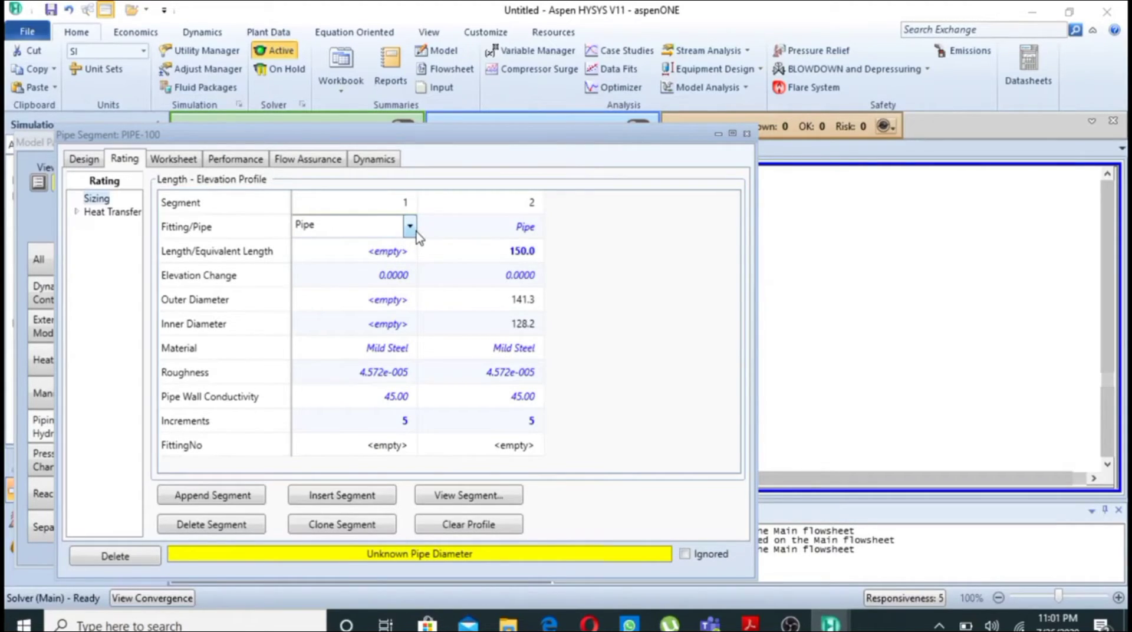
{"action": "left_click", "coordinate": [409, 226]}
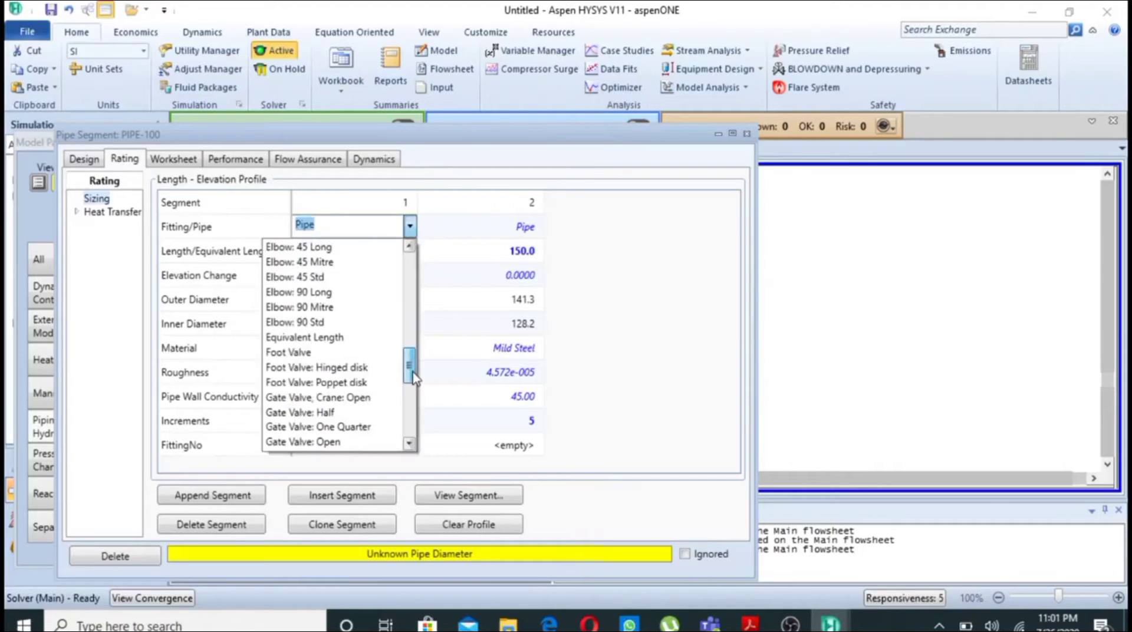
{"action": "left_click", "coordinate": [331, 292]}
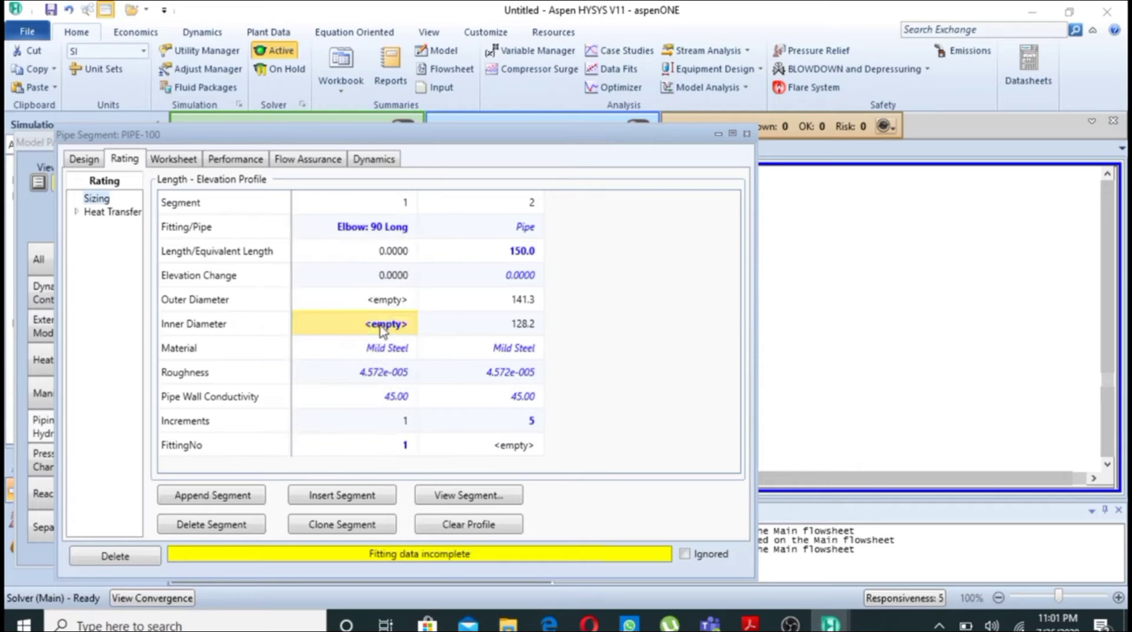
{"action": "type", "text": "128"}
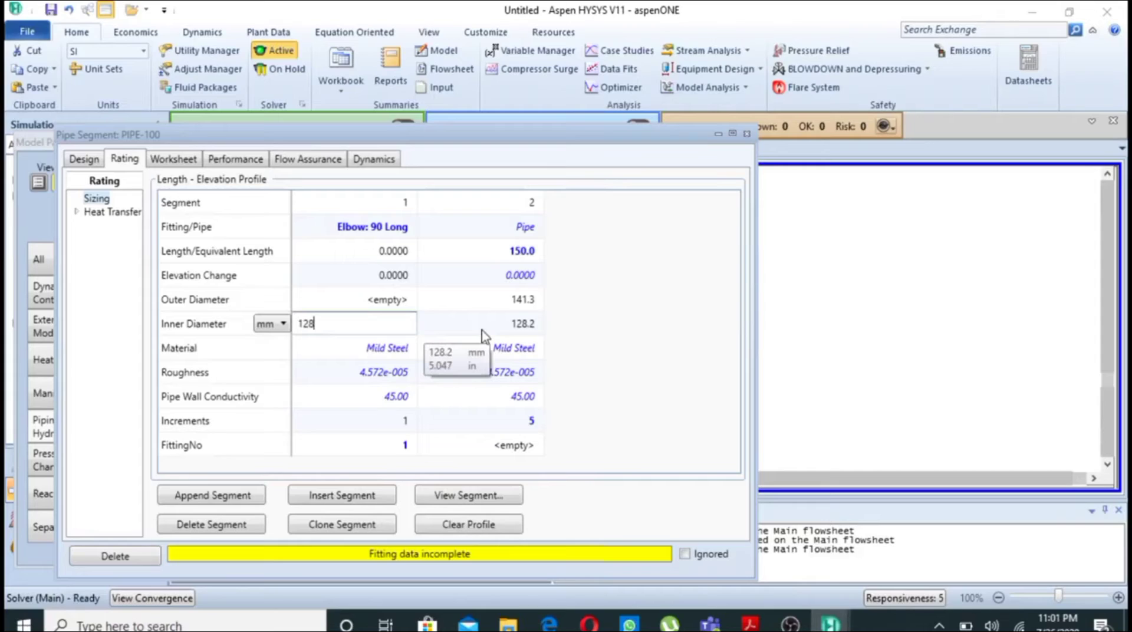
{"action": "type", "text": ".2"}
{"action": "key", "text": "Return"}
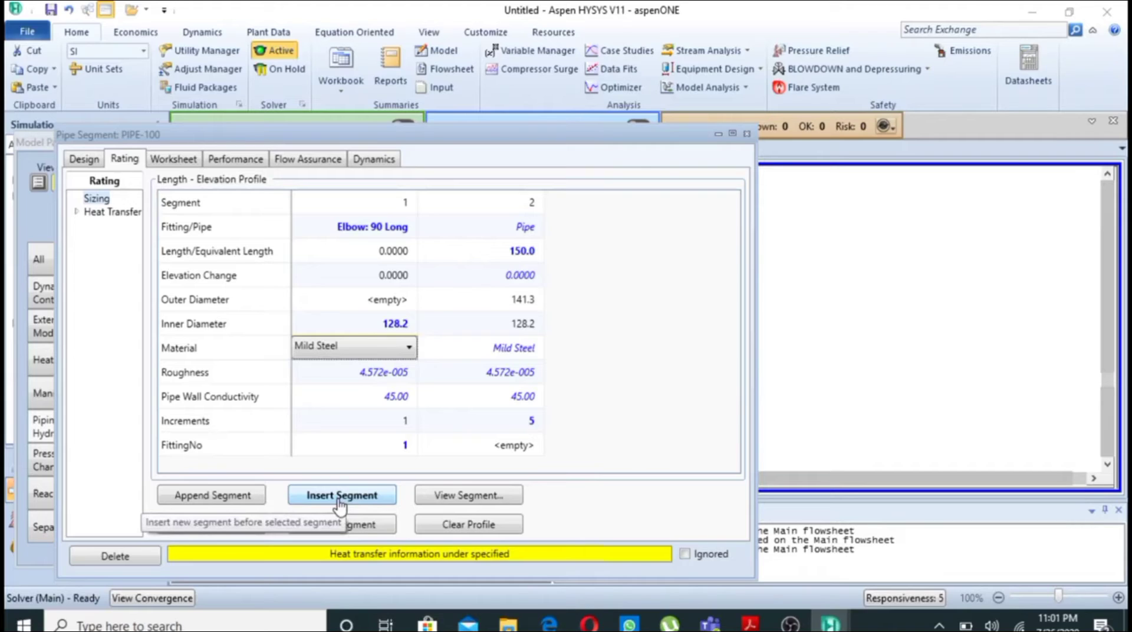
Insert another pipe segment ahead of the 90-degree elbow and set its length to 150 m.
{"action": "left_click", "coordinate": [370, 498]}
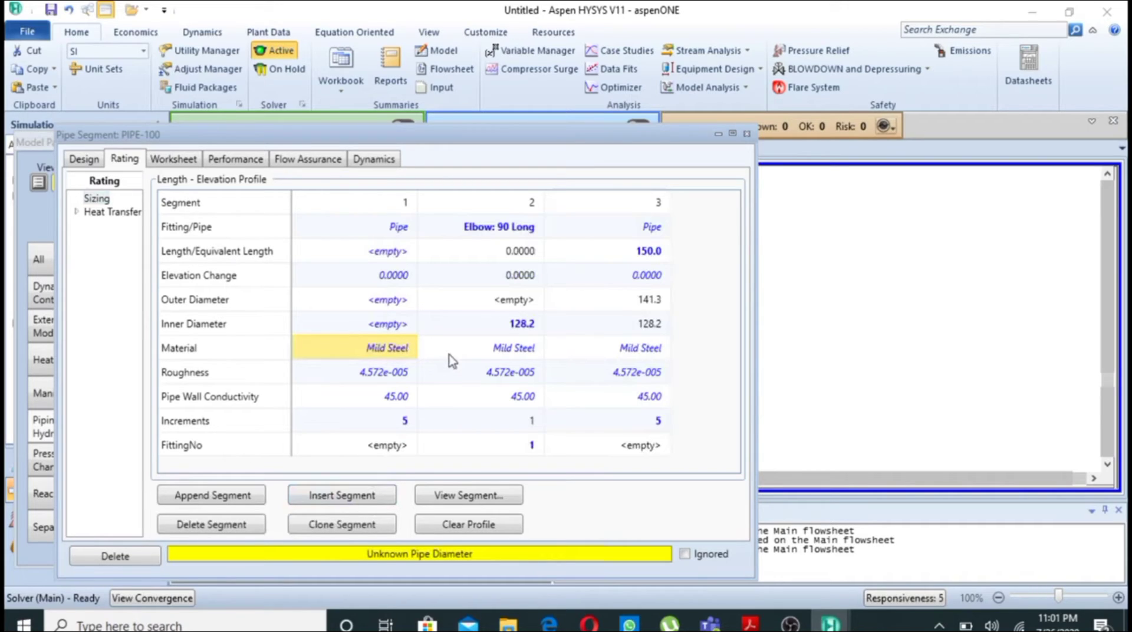
{"action": "left_click", "coordinate": [398, 255]}
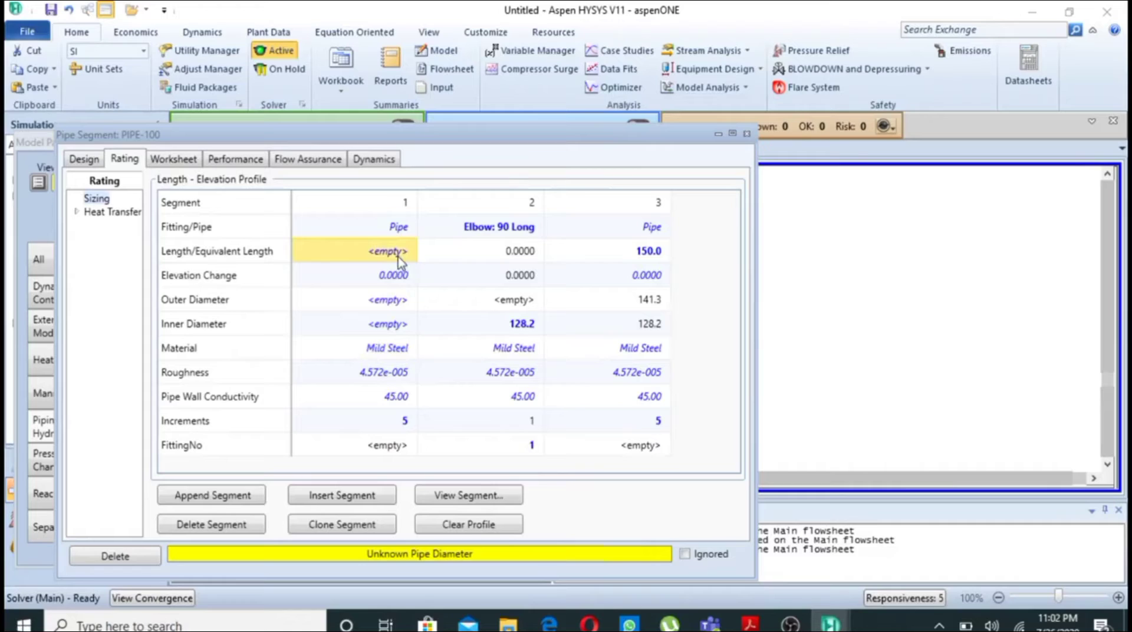
{"action": "type", "text": "150"}
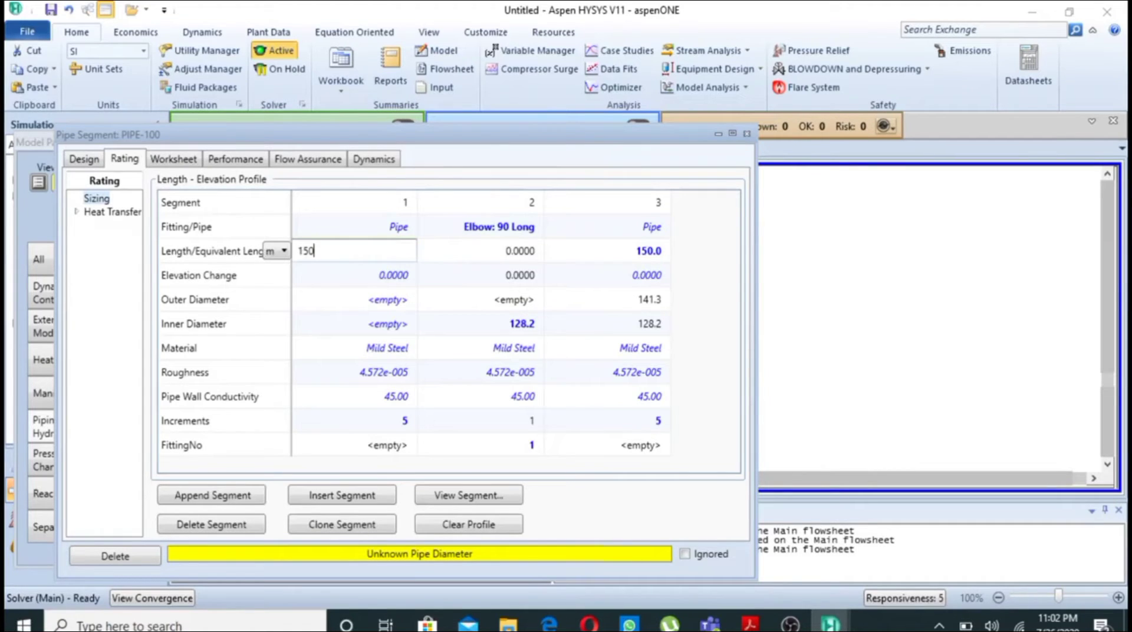
{"action": "key", "text": "Return"}
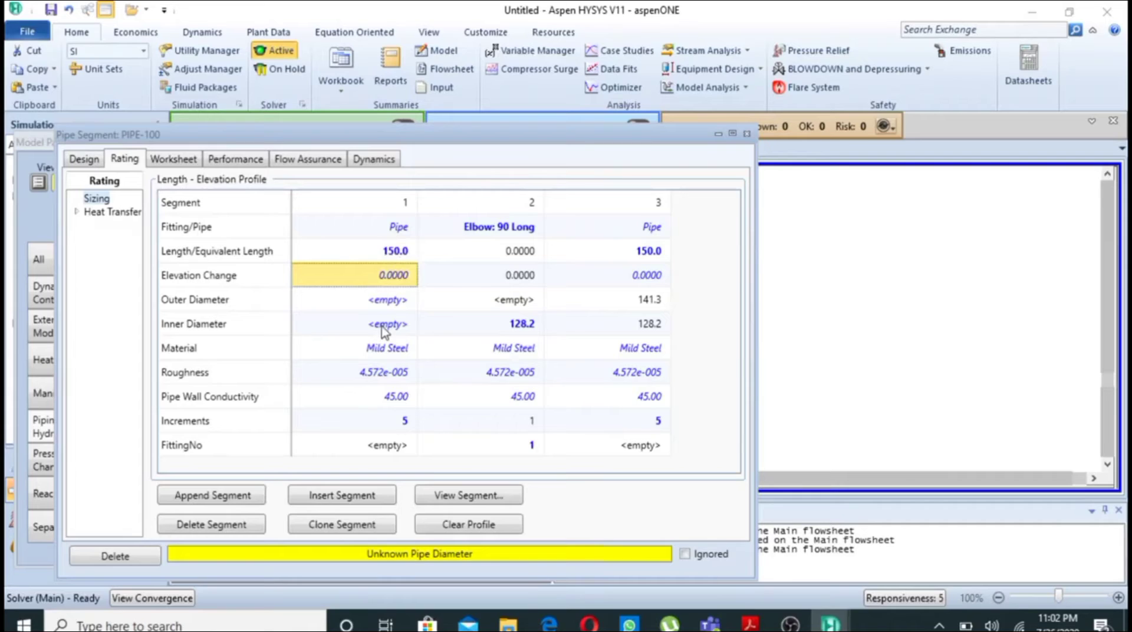
Choose a pipe schedule for the newly inserted first pipe segment in its pipe parameters.
{"action": "left_click", "coordinate": [469, 496]}
{"action": "left_click", "coordinate": [659, 268]}
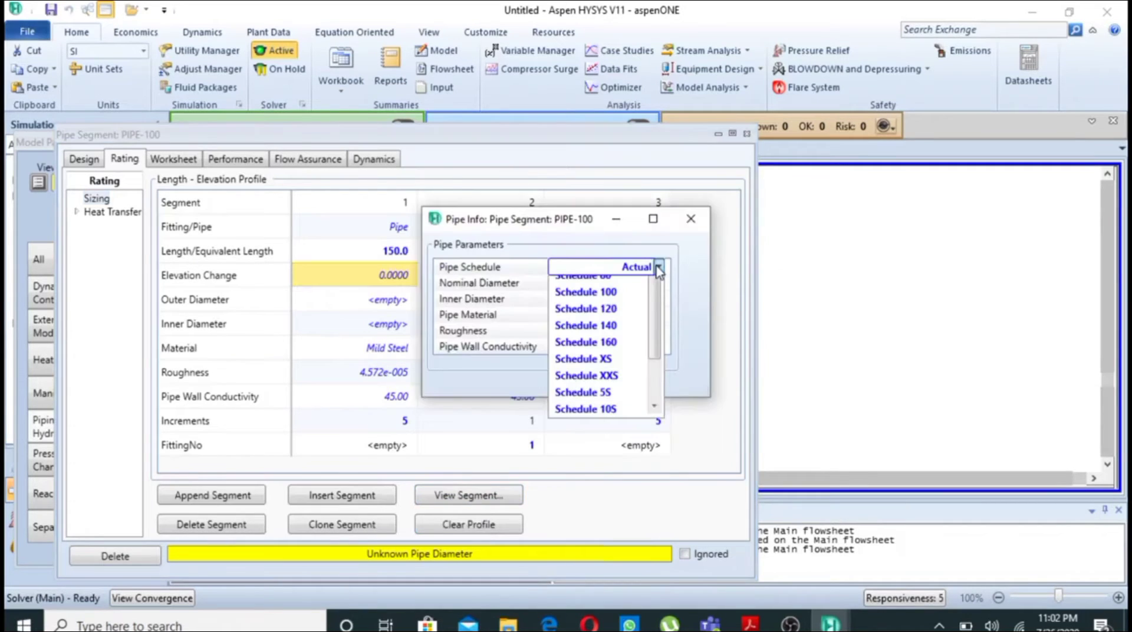
{"action": "scroll", "coordinate": [659, 269], "scroll_direction": "up", "scroll_amount": 2}
{"action": "left_click", "coordinate": [583, 345]}
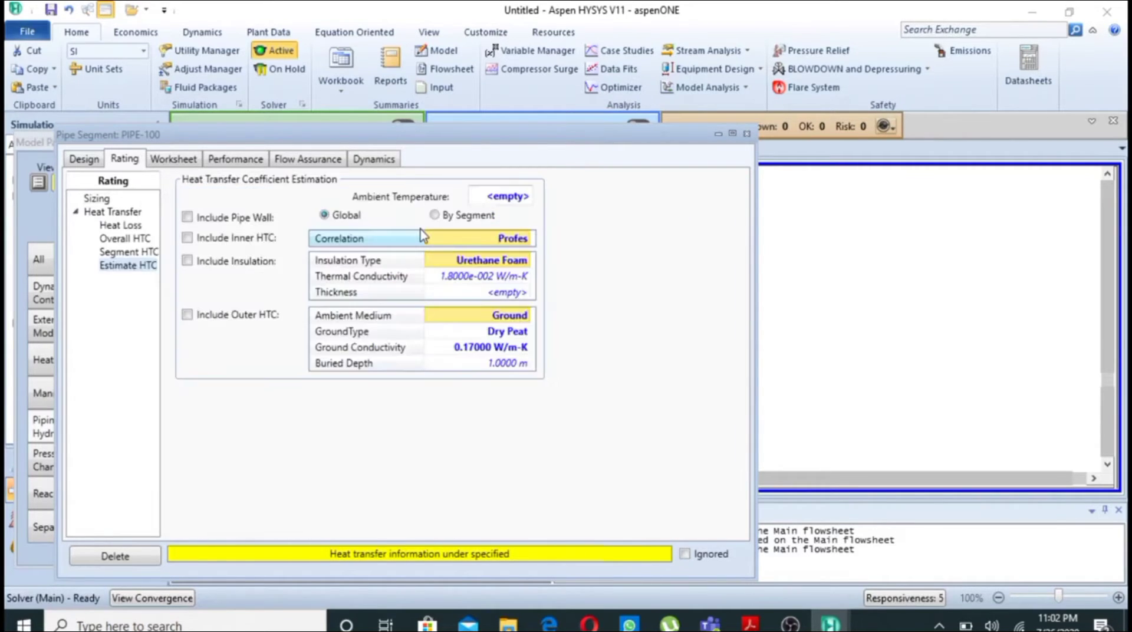
Set PIPE-100's ambient temperature to 25 °C and include the pipe wall and inner HTC in the heat transfer estimate.
{"action": "left_click", "coordinate": [525, 197]}
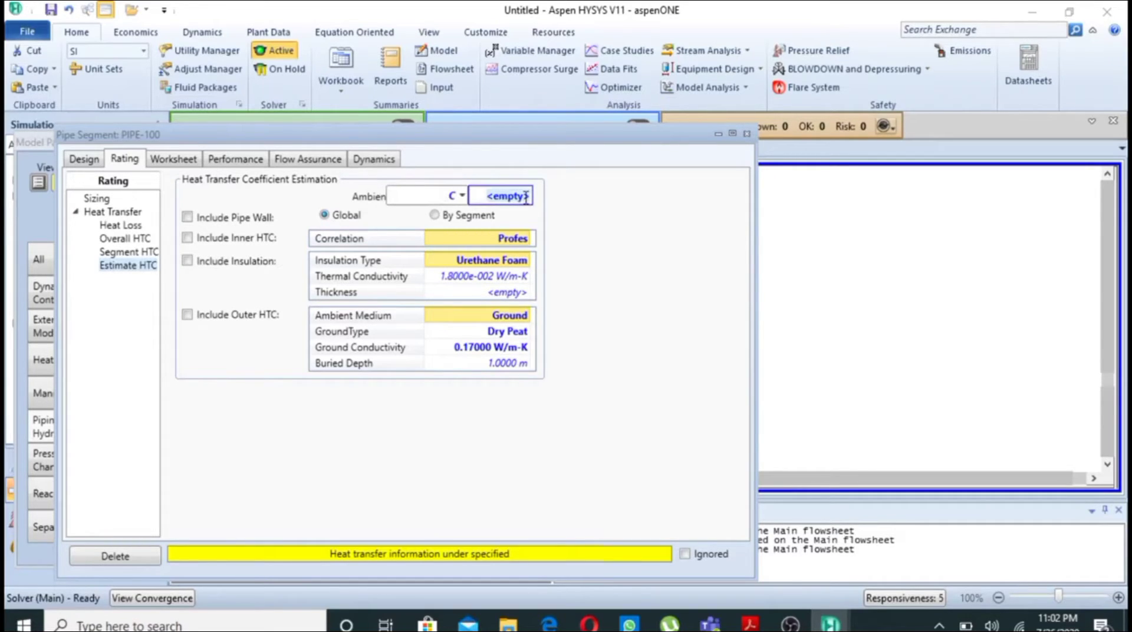
{"action": "type", "text": "25"}
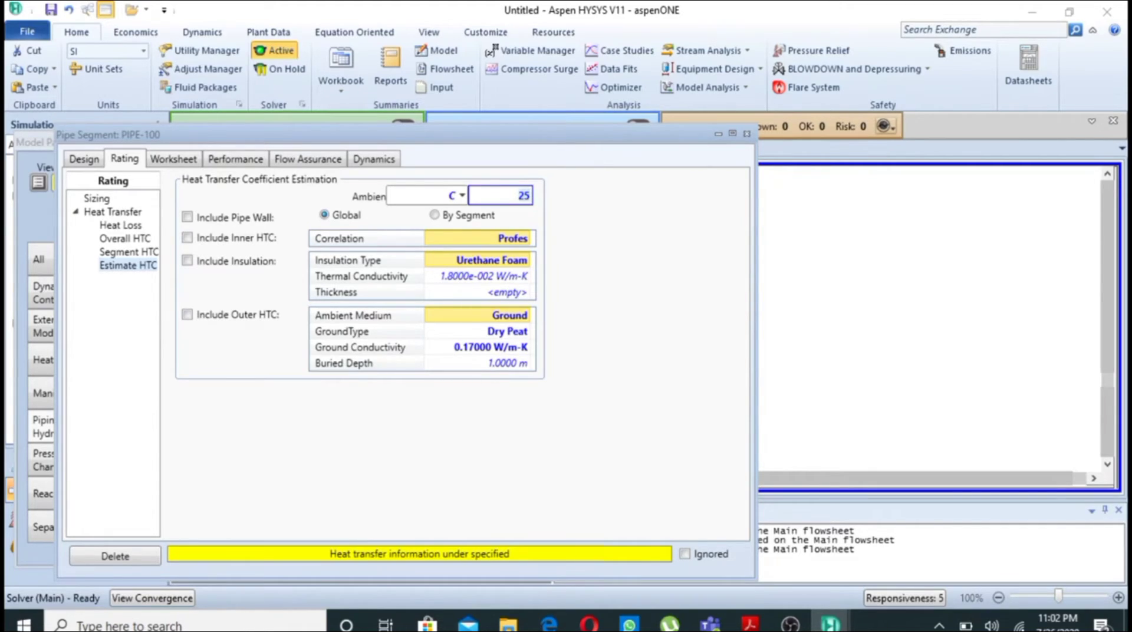
{"action": "left_click", "coordinate": [187, 218]}
{"action": "left_click", "coordinate": [188, 238]}
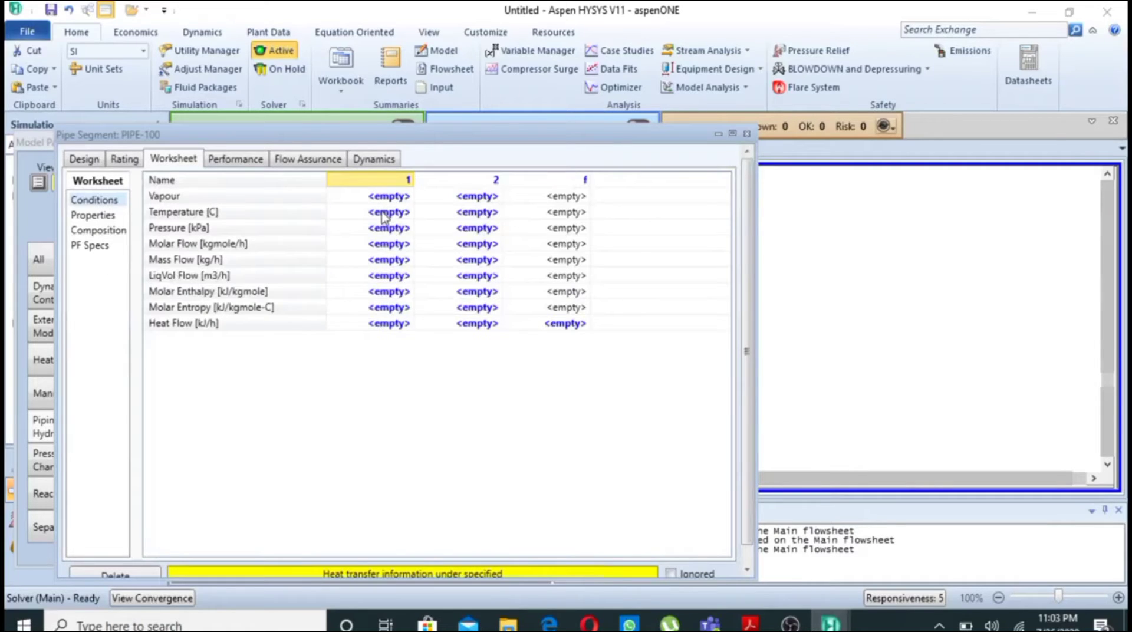
Set stream 1's temperature to 25 °C and its pressure to 101.325 kPa.
{"action": "left_click", "coordinate": [384, 214]}
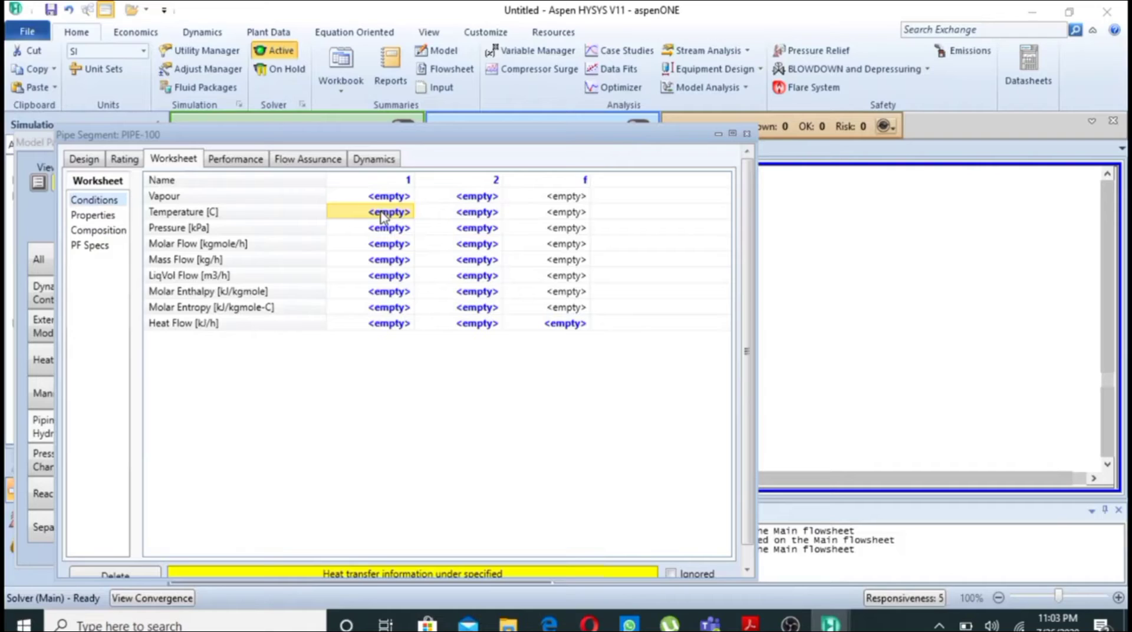
{"action": "type", "text": "25"}
{"action": "key", "text": "Return"}
{"action": "type", "text": "101"}
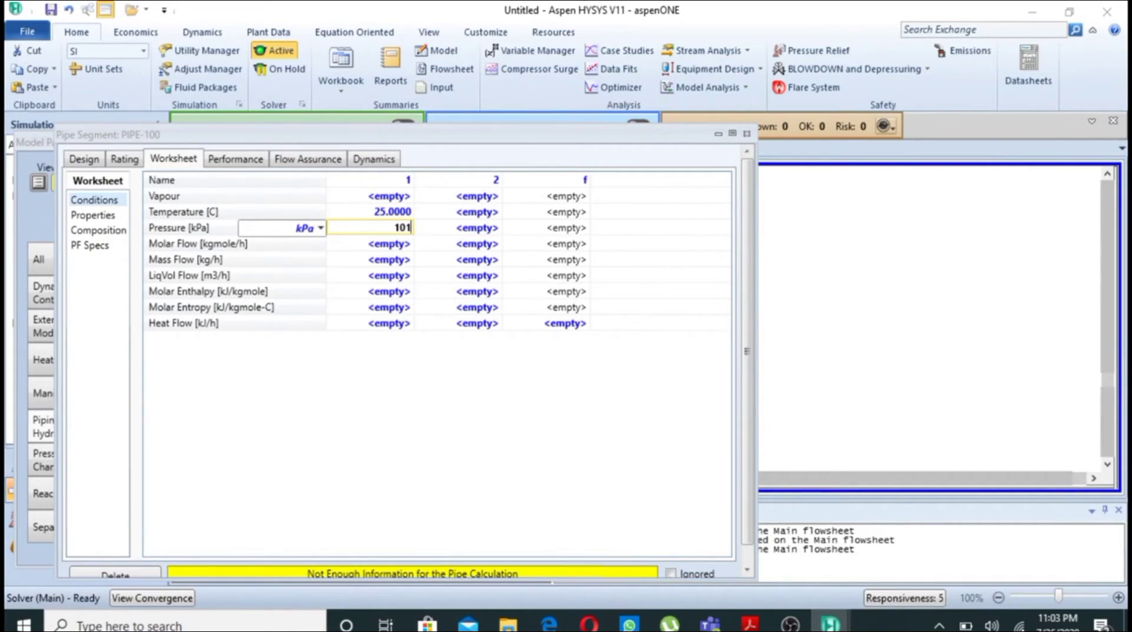
{"action": "type", "text": ".325"}
{"action": "key", "text": "Return"}
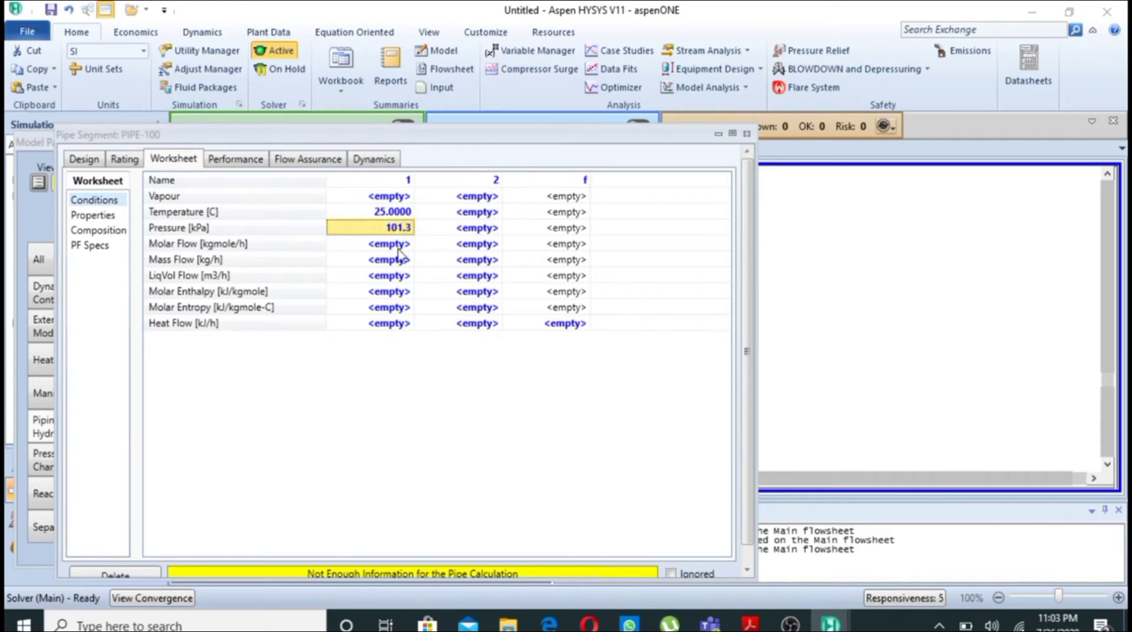
Set stream 1's molar flow to 40 kgmole/h.
{"action": "left_click", "coordinate": [398, 249]}
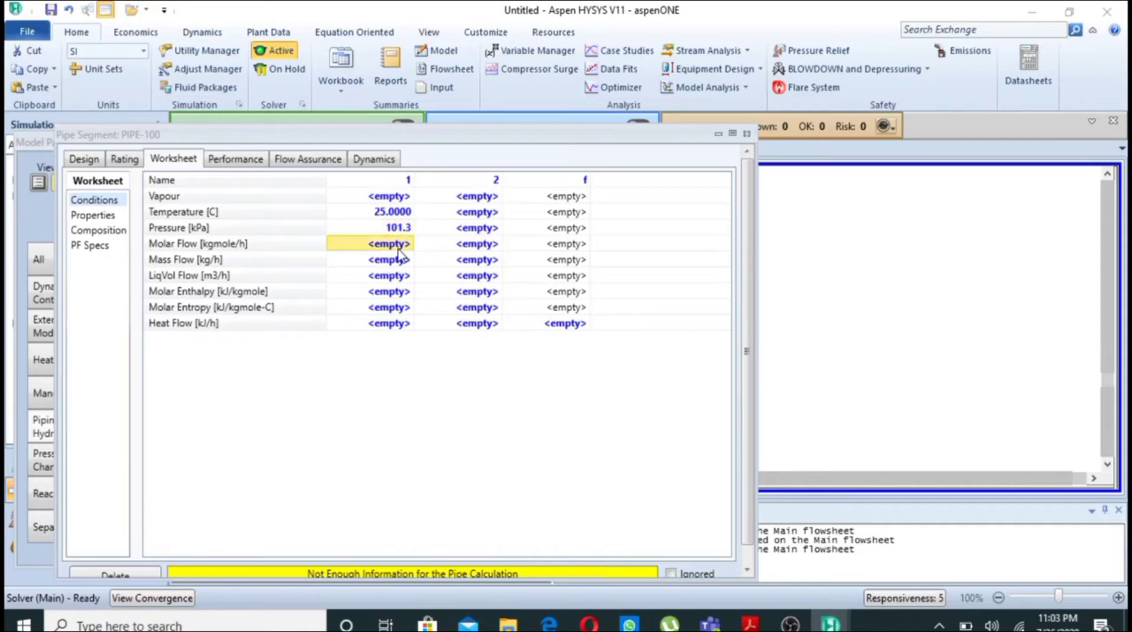
{"action": "type", "text": "40"}
{"action": "key", "text": "Return"}
Define the composition of stream 2 with an H2O mole fraction of 1.
{"action": "left_click", "coordinate": [279, 246]}
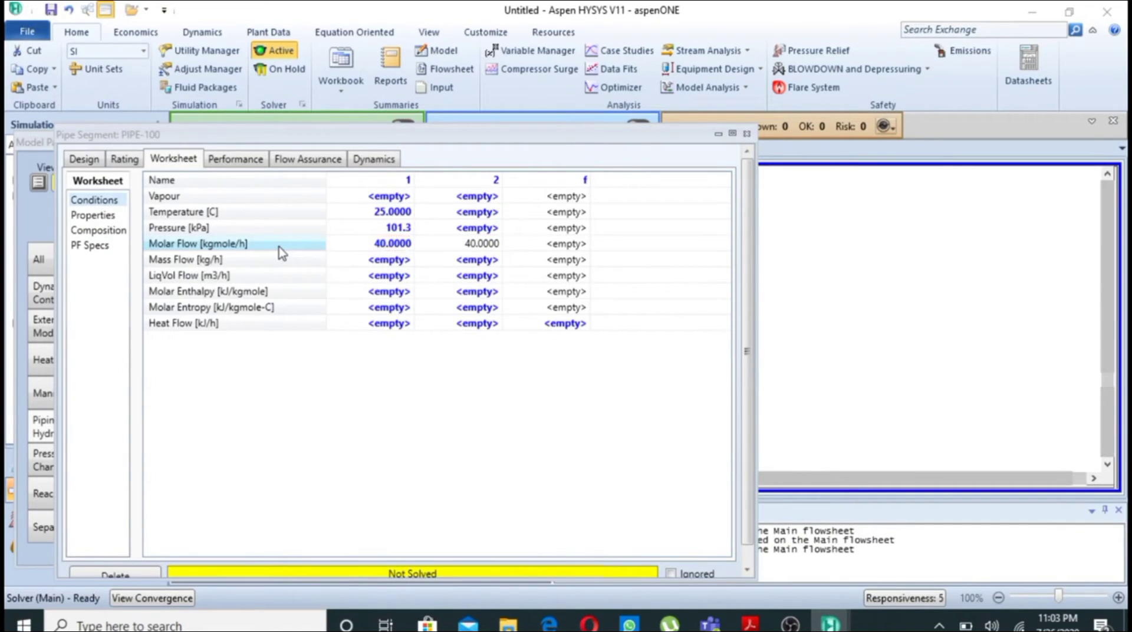
{"action": "double_click", "coordinate": [279, 247]}
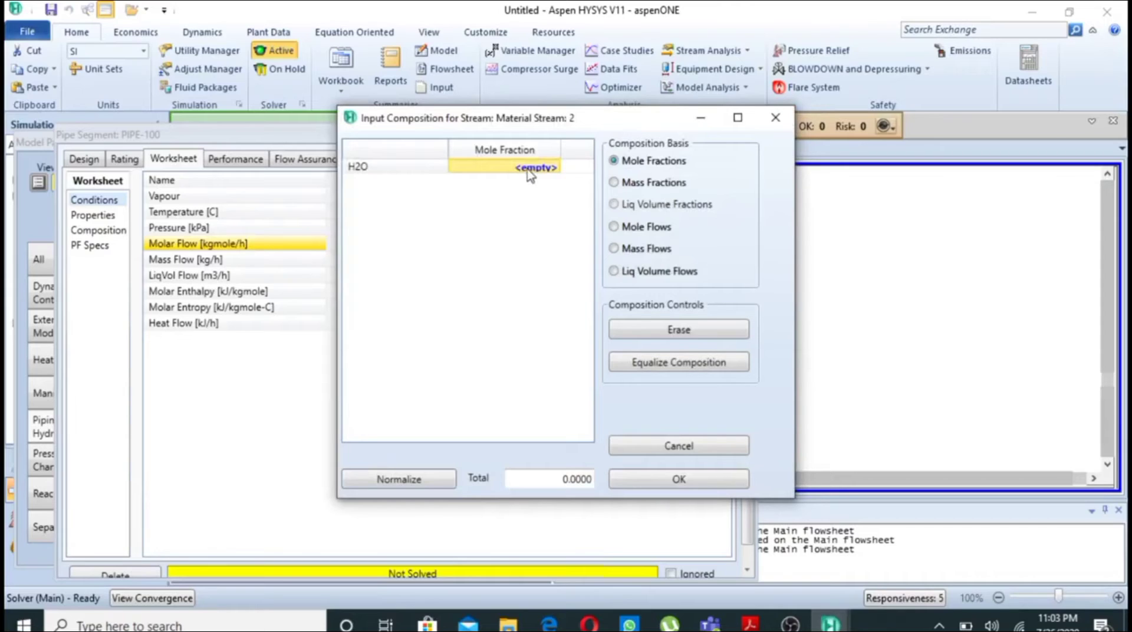
{"action": "type", "text": "1"}
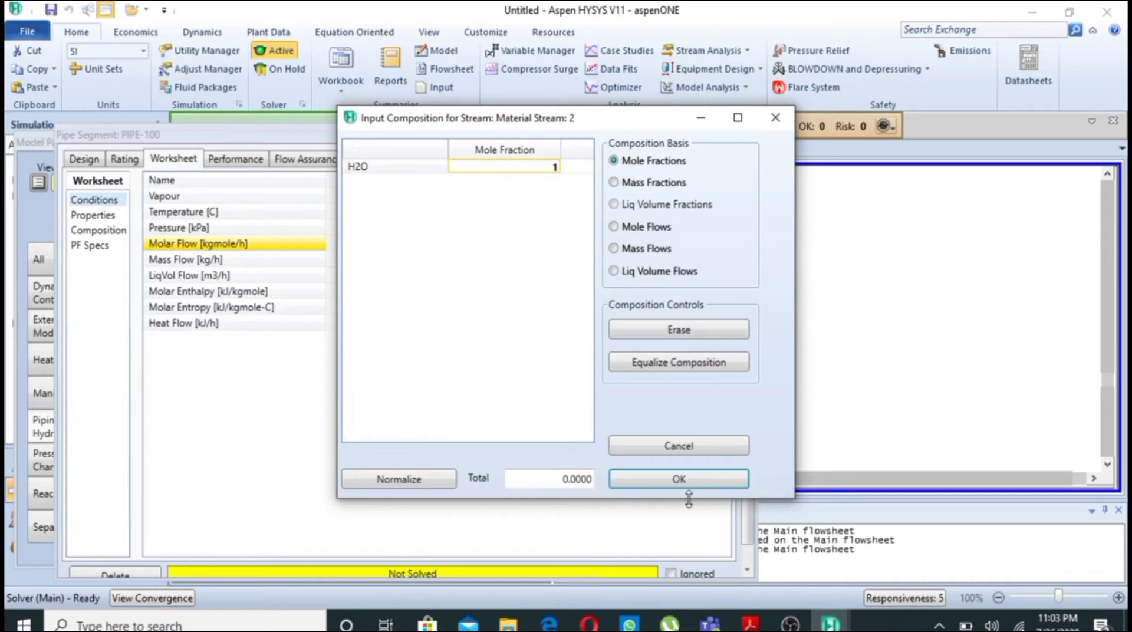
{"action": "left_click", "coordinate": [679, 478]}
Enter an H2O mole fraction of 1 in the composition of stream 1 and close the composition input.
{"action": "left_click", "coordinate": [542, 170]}
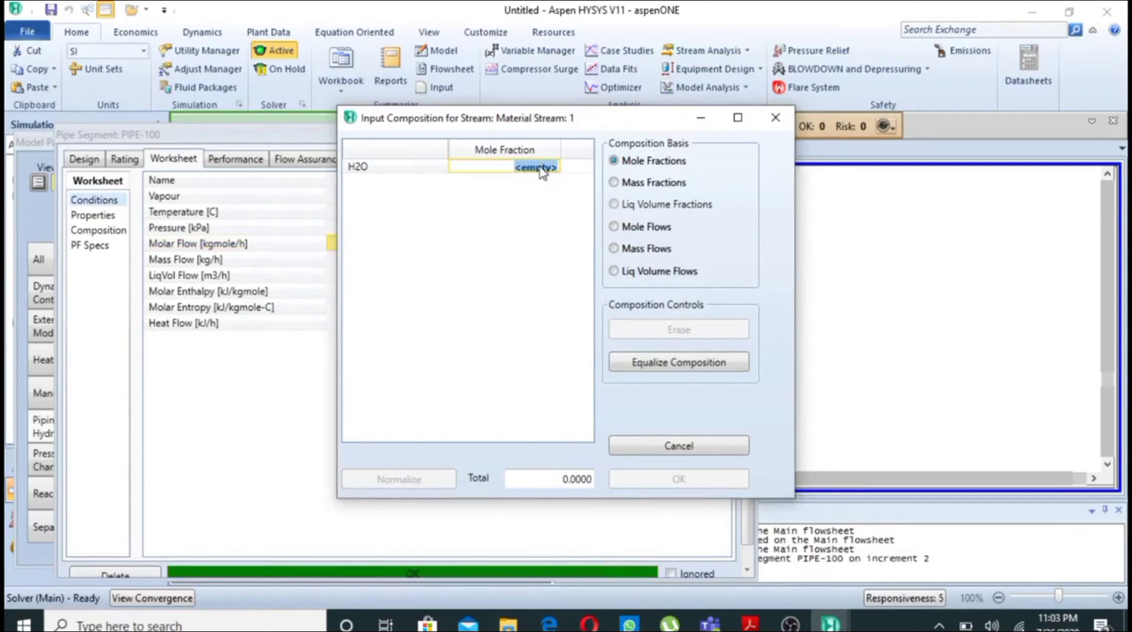
{"action": "type", "text": "1"}
{"action": "key", "text": "Return"}
{"action": "left_click", "coordinate": [776, 118]}
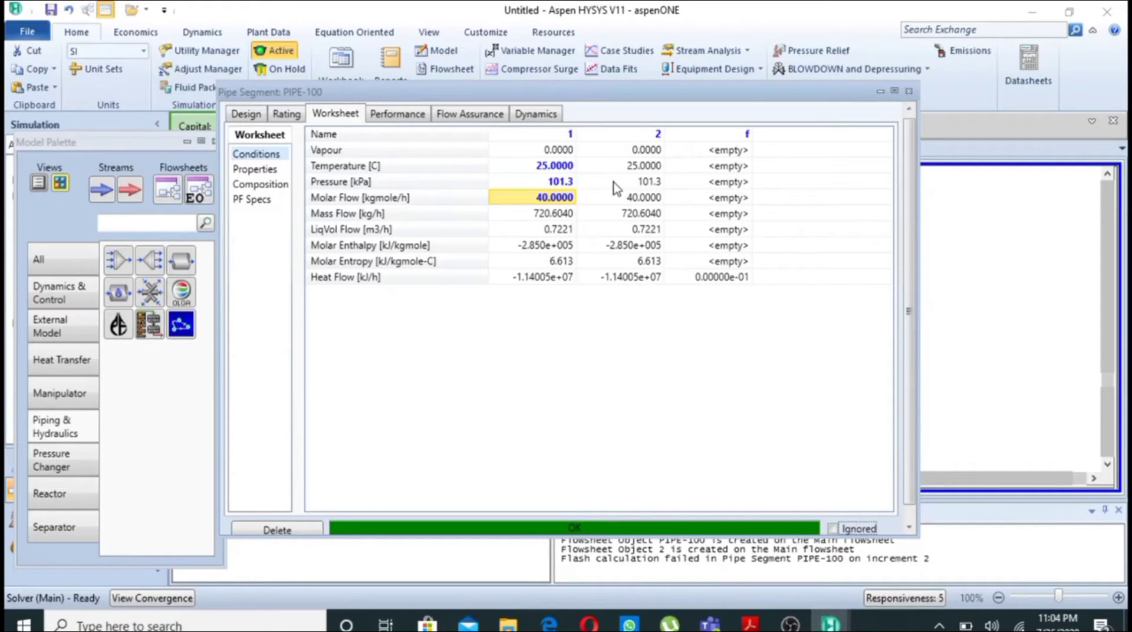
Check the calculated pressure drop among PIPE-100's design parameters.
{"action": "left_click", "coordinate": [246, 114]}
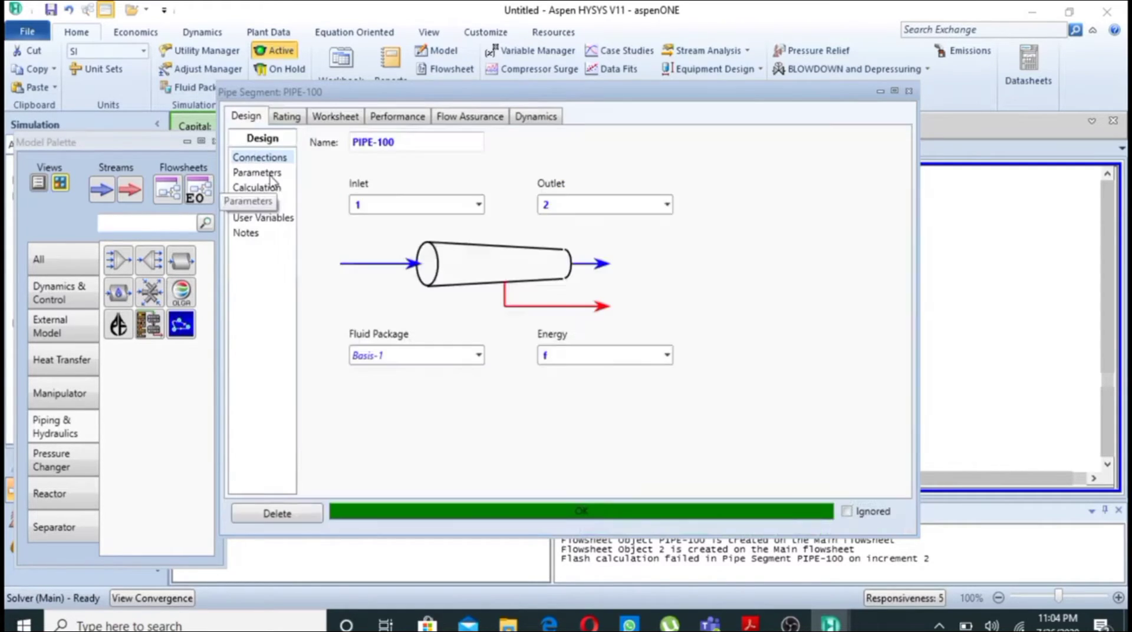
{"action": "left_click", "coordinate": [257, 172]}
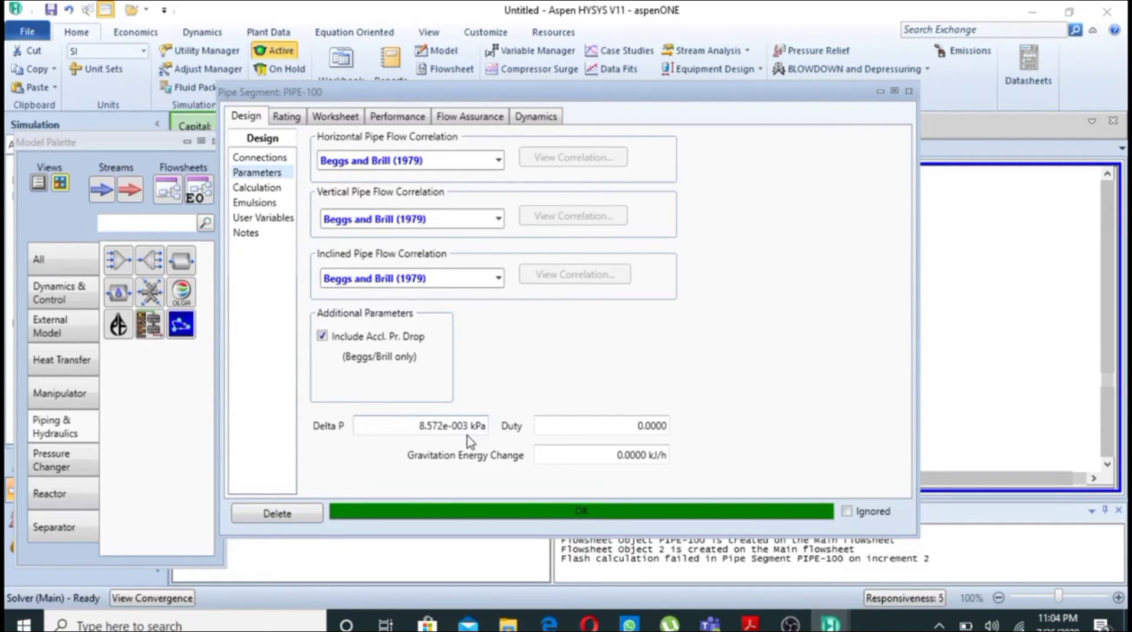
Add a pump to the flowsheet and connect stream 2 as its inlet.
{"action": "left_click", "coordinate": [75, 264]}
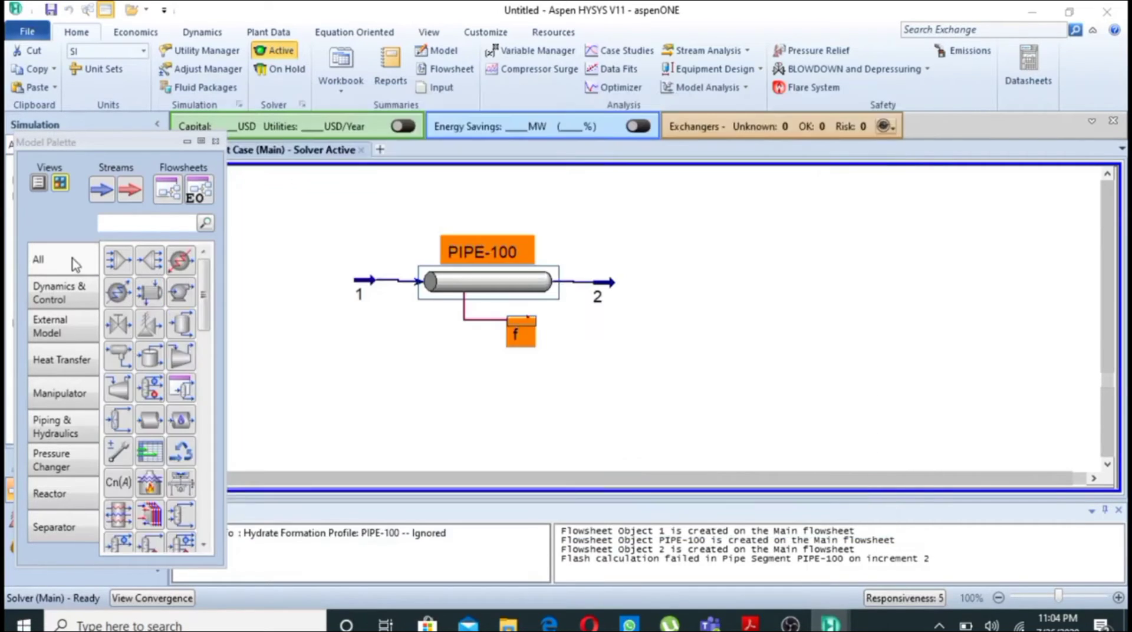
{"action": "double_click", "coordinate": [183, 295]}
{"action": "left_click", "coordinate": [324, 352]}
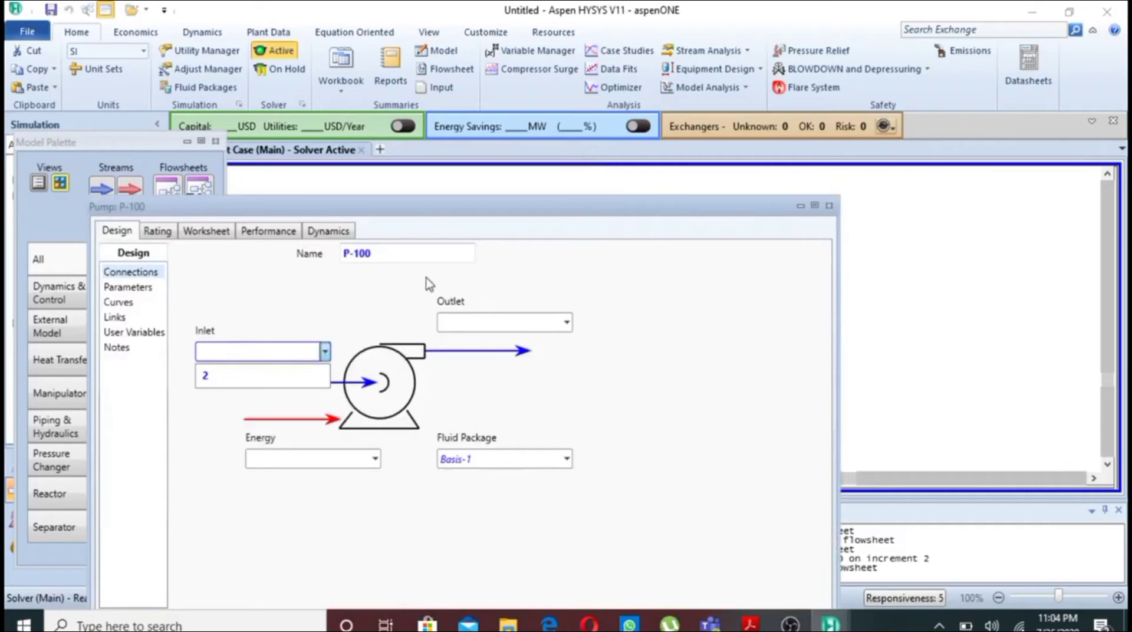
{"action": "left_click", "coordinate": [265, 374]}
Attach outlet stream 3 and a new energy stream named w to pump P-100.
{"action": "left_click", "coordinate": [375, 459]}
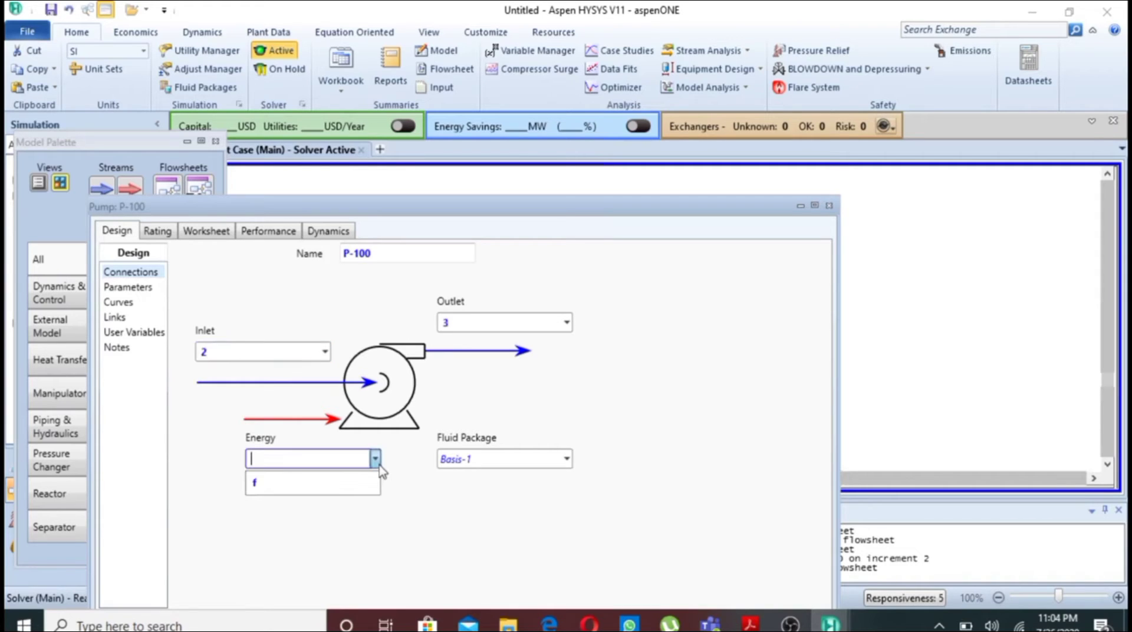
{"action": "type", "text": "w"}
{"action": "key", "text": "Return"}
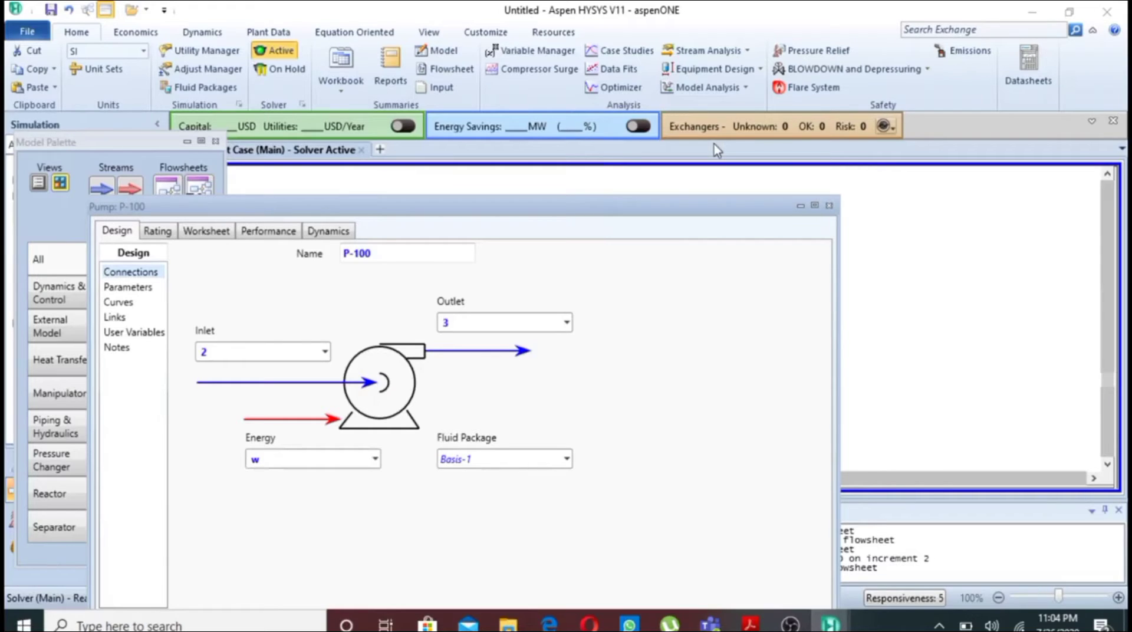
{"action": "left_click_drag", "start_coordinate": [653, 202], "coordinate": [681, 90]}
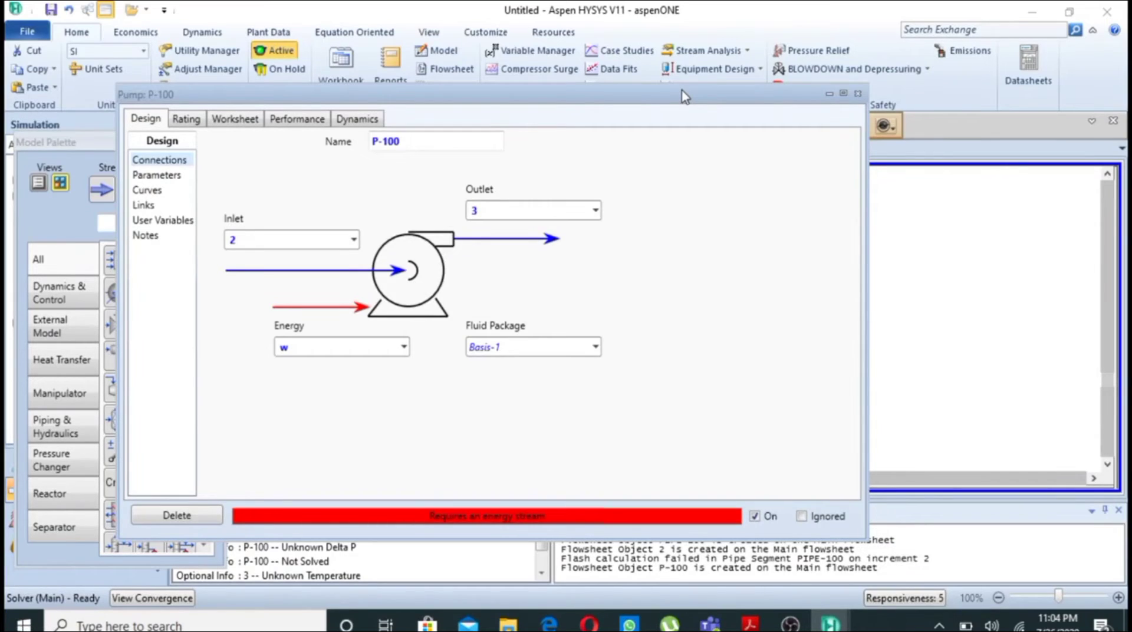
Review pump P-100's design parameters, connections and worksheet conditions for the missing specifications.
{"action": "left_click", "coordinate": [157, 175]}
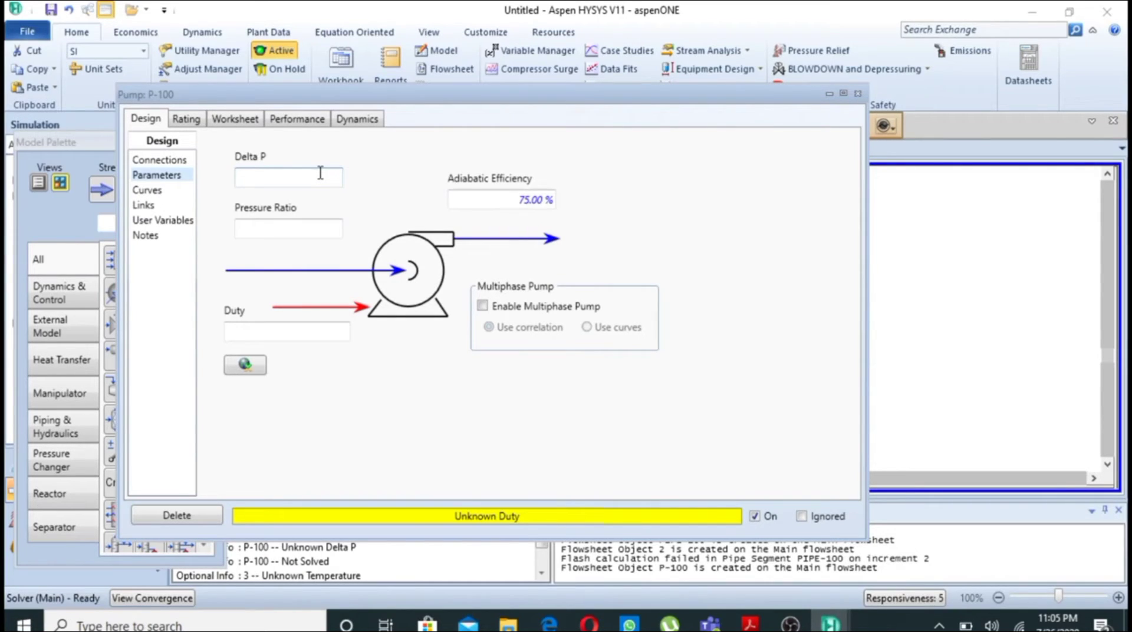
{"action": "left_click", "coordinate": [280, 332]}
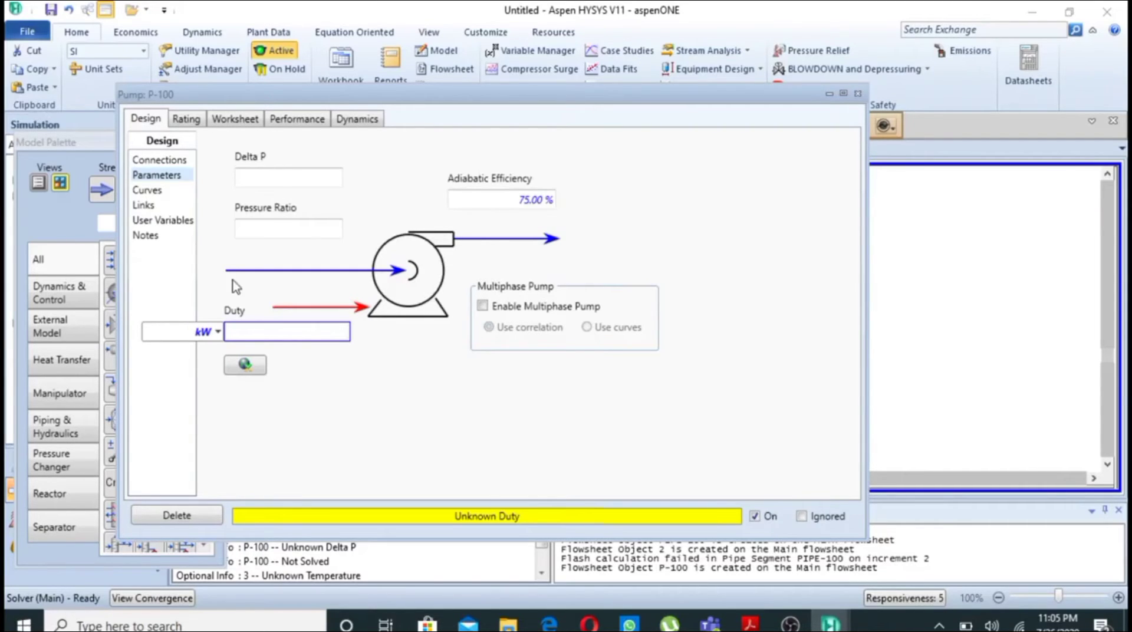
{"action": "left_click", "coordinate": [160, 160]}
{"action": "left_click", "coordinate": [242, 119]}
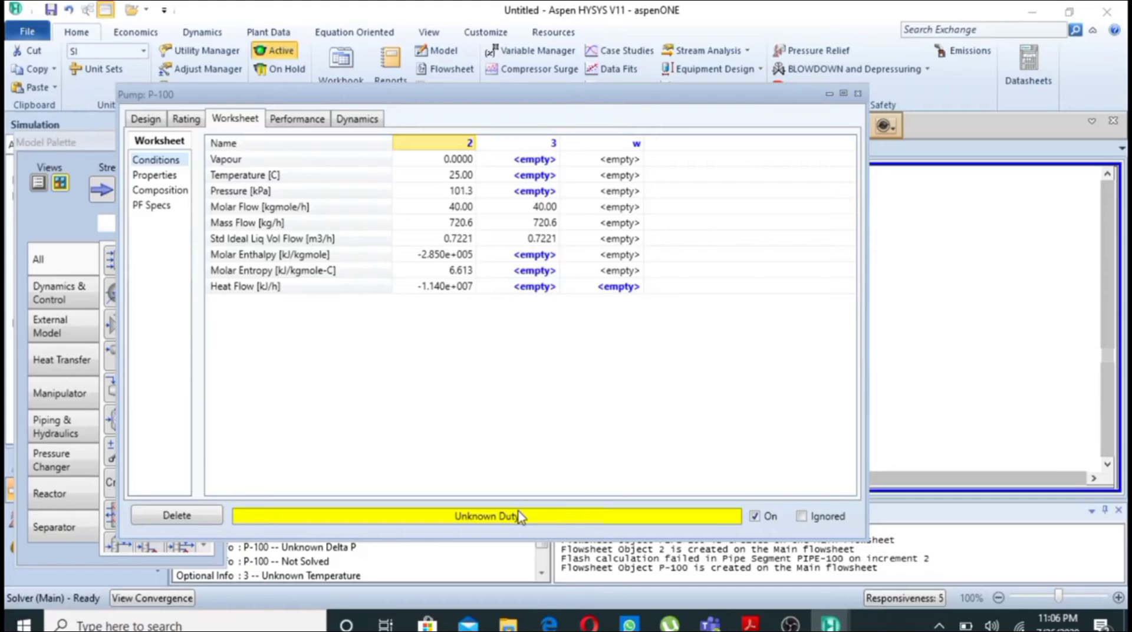
{"action": "left_click", "coordinate": [139, 120]}
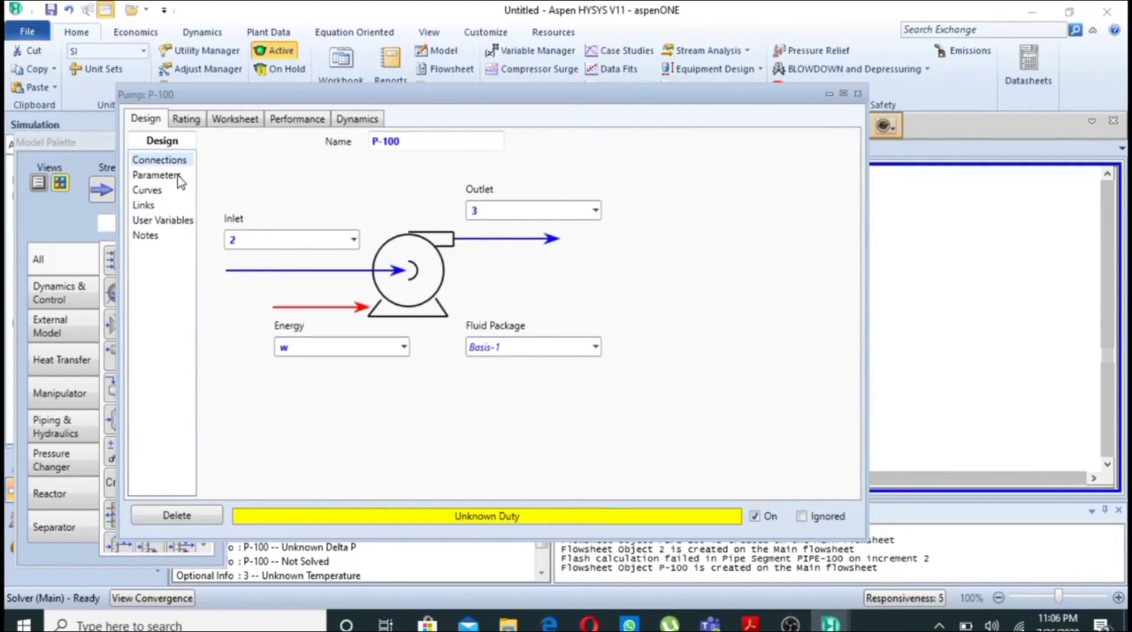
Set pump P-100's duty to 2.5 hp and check the stream conditions in its worksheet.
{"action": "left_click", "coordinate": [157, 175]}
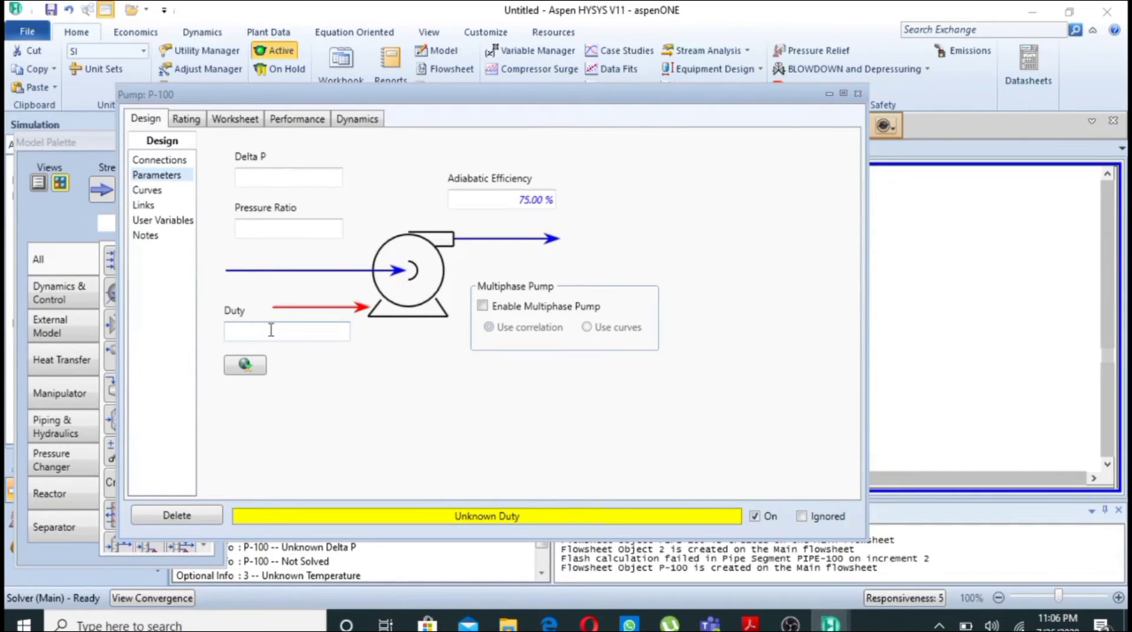
{"action": "left_click", "coordinate": [234, 119]}
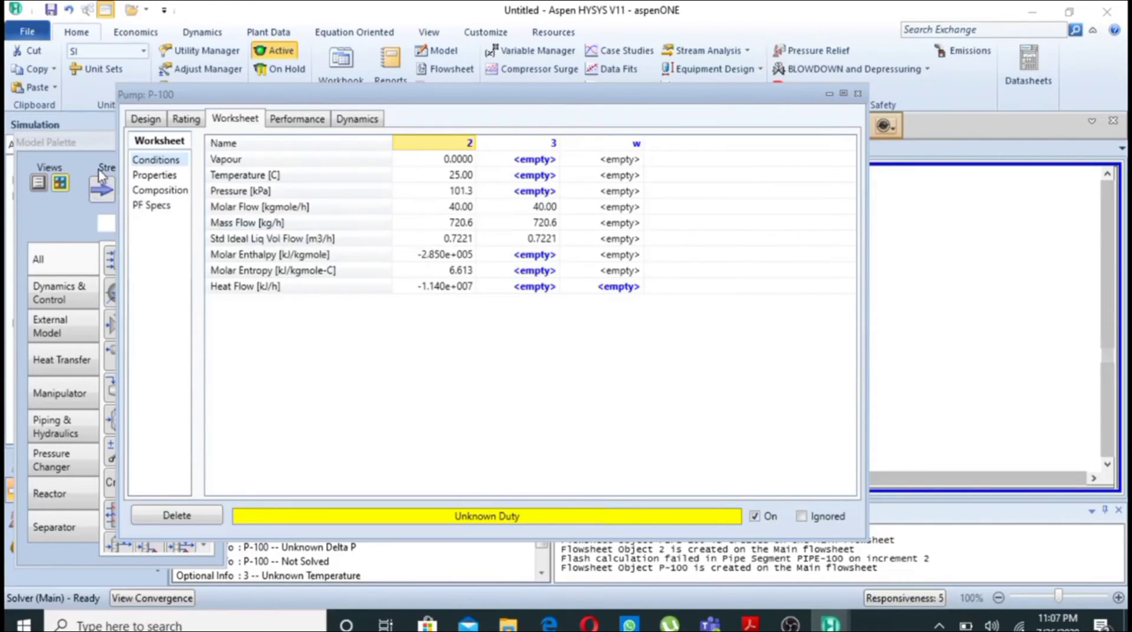
{"action": "left_click", "coordinate": [152, 123]}
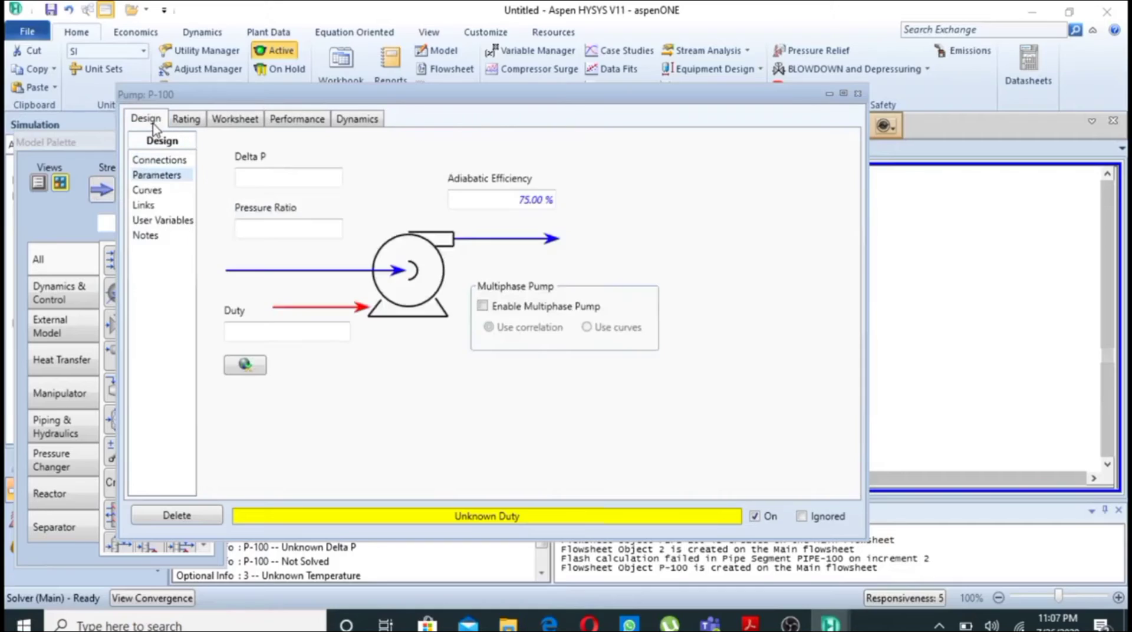
{"action": "left_click", "coordinate": [258, 332]}
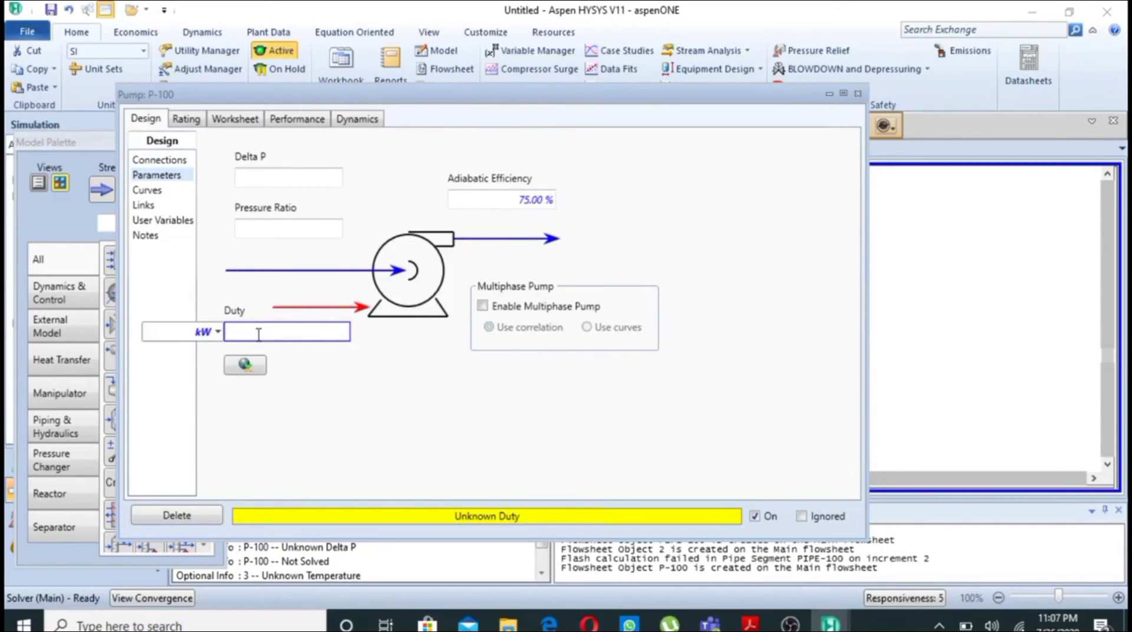
{"action": "type", "text": "2.5"}
{"action": "left_click", "coordinate": [218, 332]}
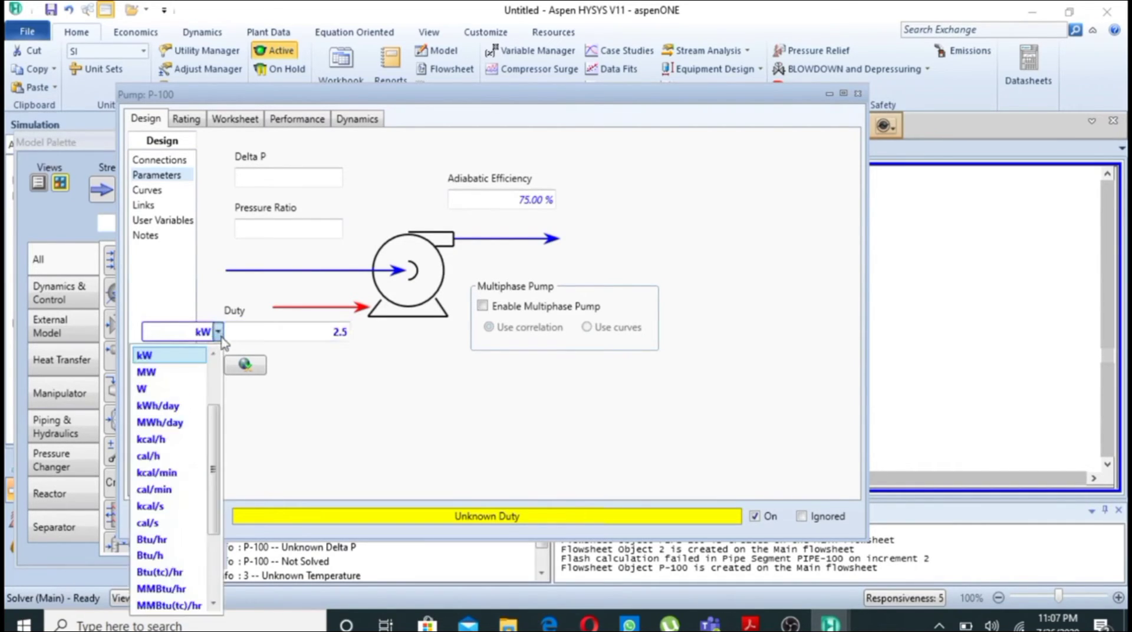
{"action": "left_click_drag", "start_coordinate": [217, 472], "coordinate": [216, 536]}
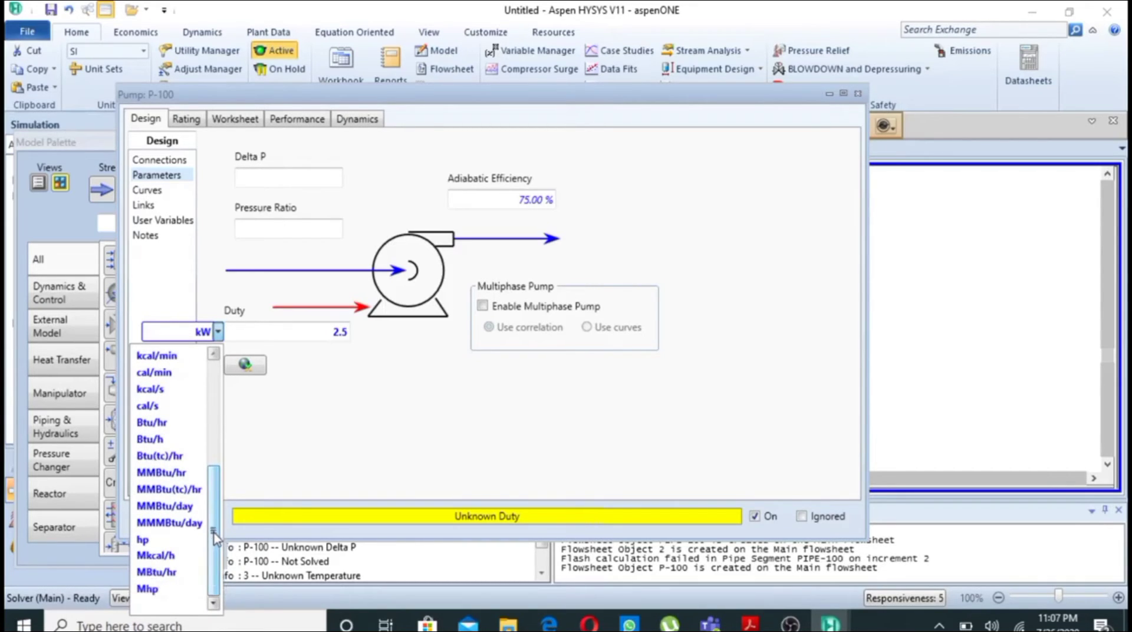
{"action": "left_click", "coordinate": [166, 541]}
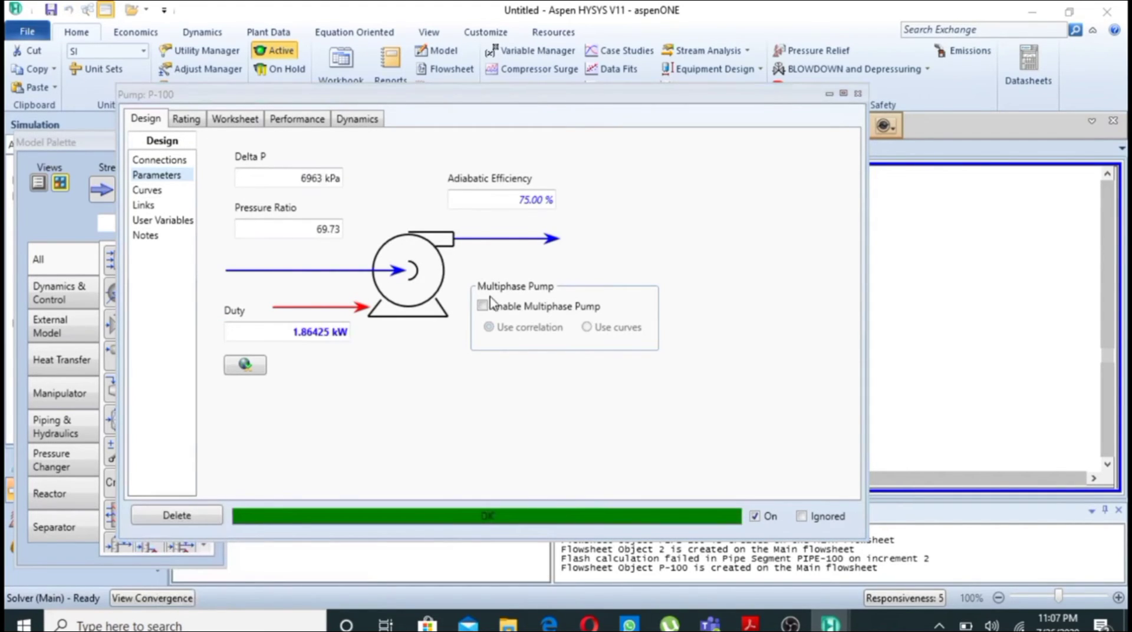
{"action": "left_click", "coordinate": [236, 119]}
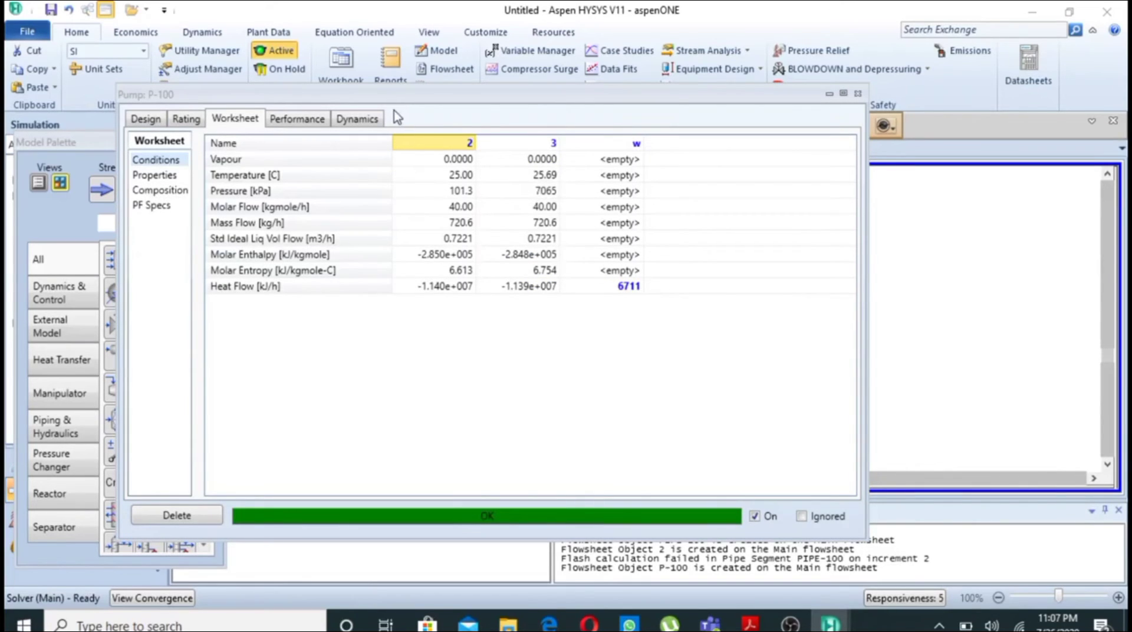
Set pump P-100's adiabatic efficiency to 70 %.
{"action": "left_click", "coordinate": [146, 119]}
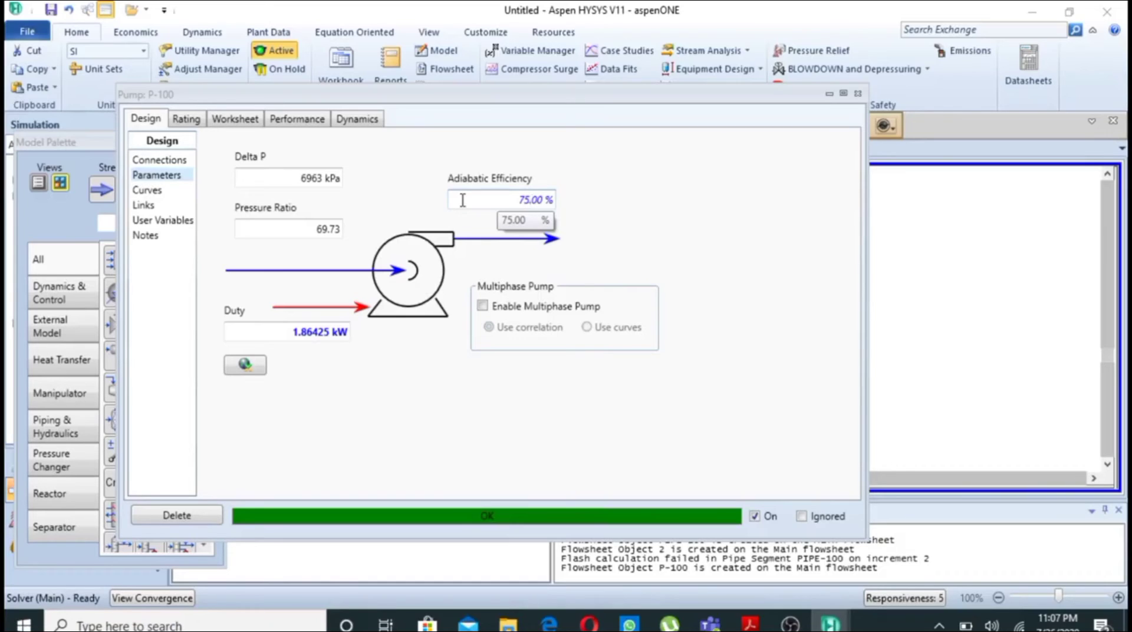
{"action": "left_click", "coordinate": [530, 199]}
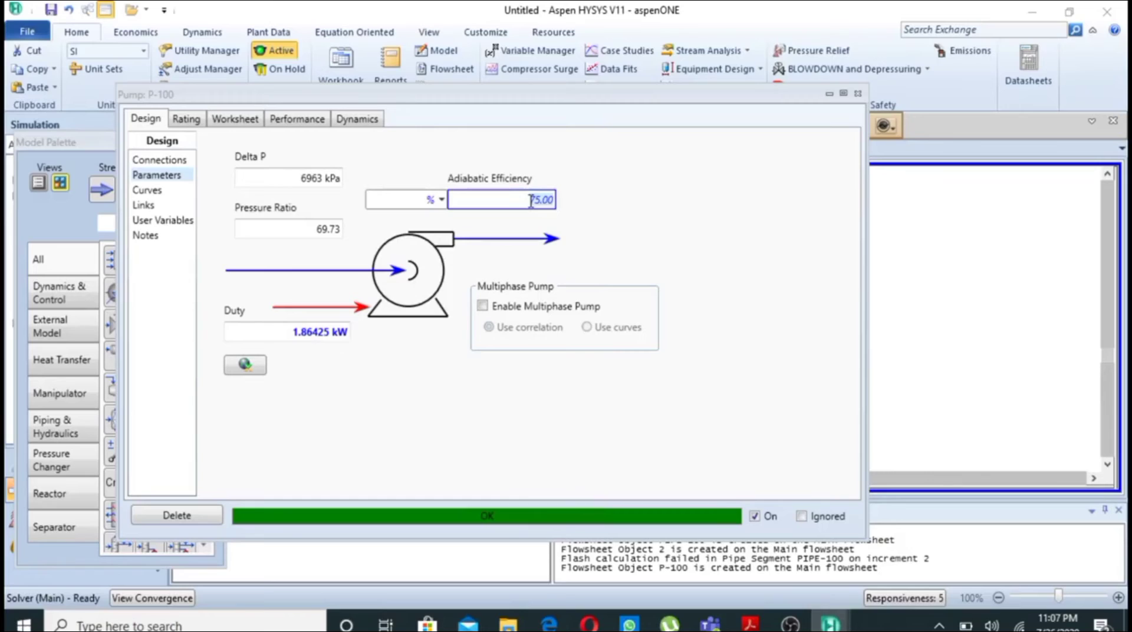
{"action": "type", "text": "70"}
{"action": "key", "text": "Return"}
{"action": "left_click", "coordinate": [711, 426]}
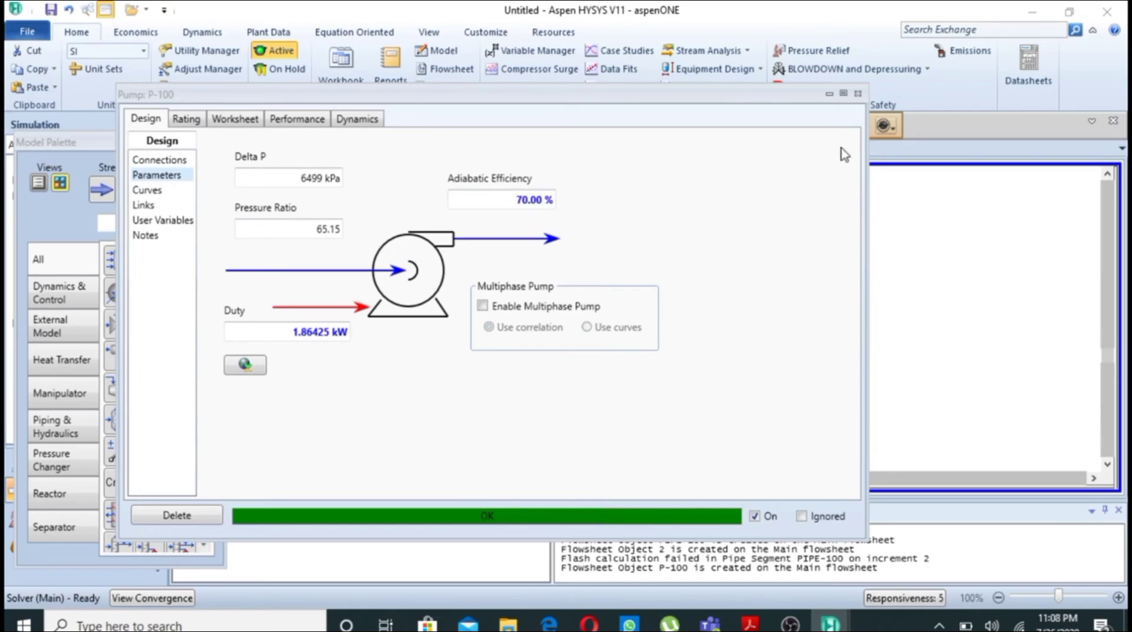
Compare the inlet and outlet stream conditions in pump P-100's worksheet, and return to the flowsheet.
{"action": "left_click", "coordinate": [236, 120]}
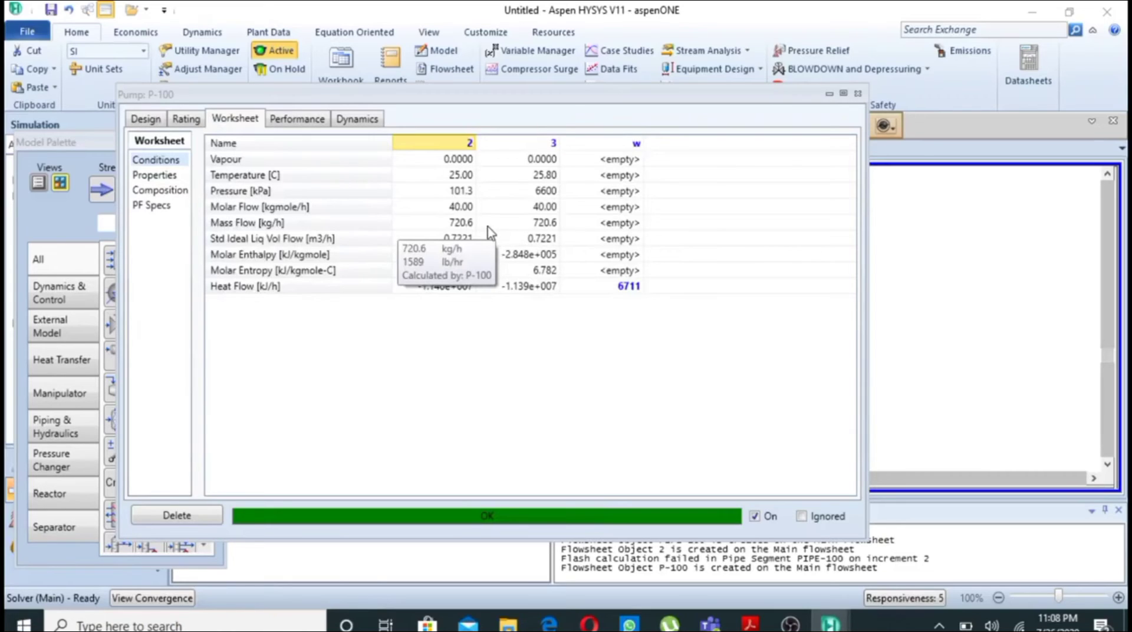
{"action": "mouse_move", "coordinate": [499, 196]}
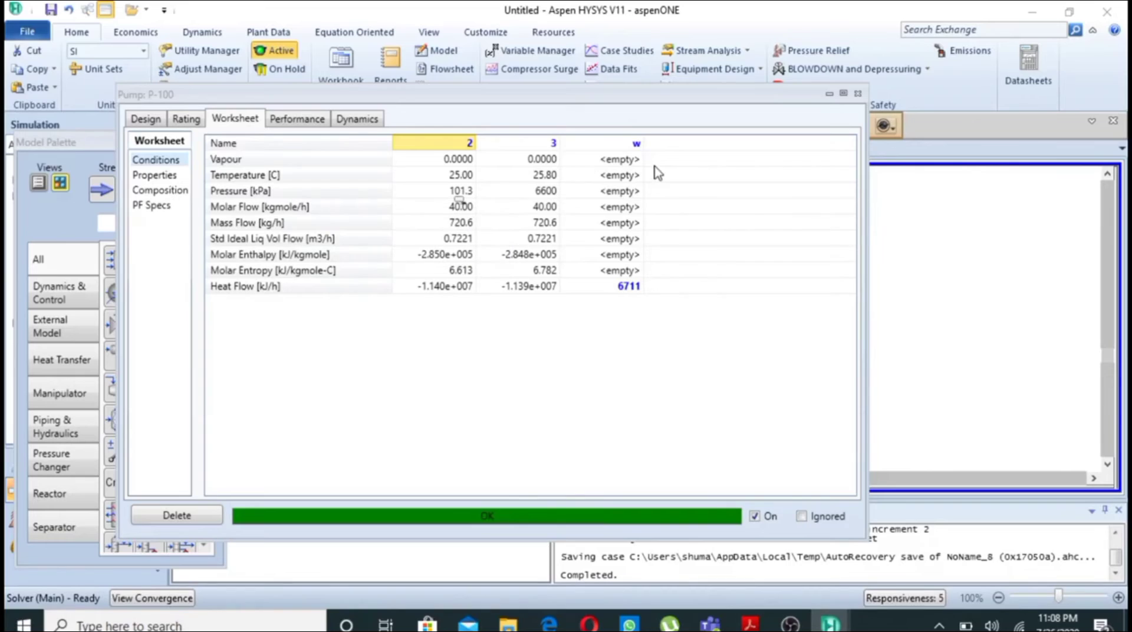
{"action": "left_click", "coordinate": [830, 94]}
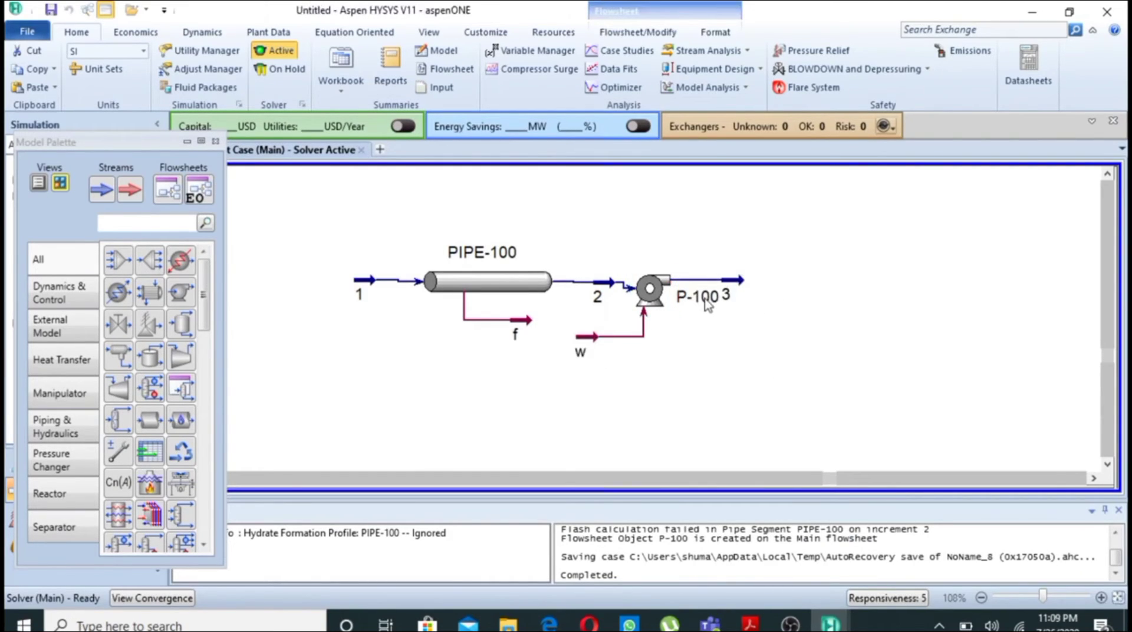
{"action": "mouse_move", "coordinate": [723, 294]}
{"action": "mouse_move", "coordinate": [463, 287]}
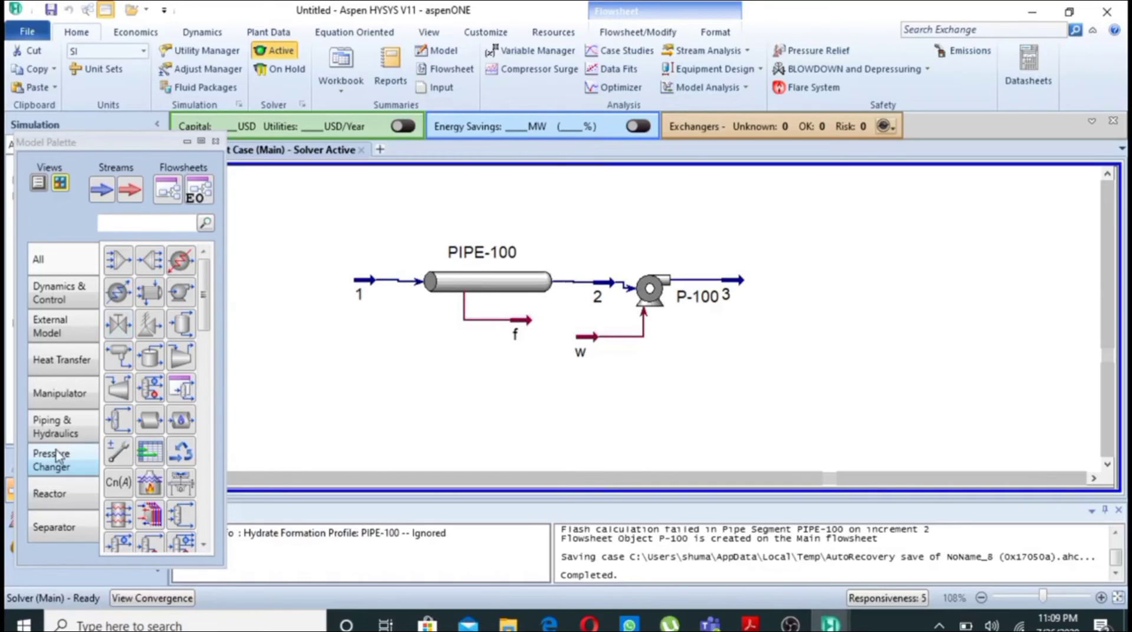
Add a second pipe segment after pump P-100 and connect stream 3 as its inlet.
{"action": "left_click", "coordinate": [62, 430]}
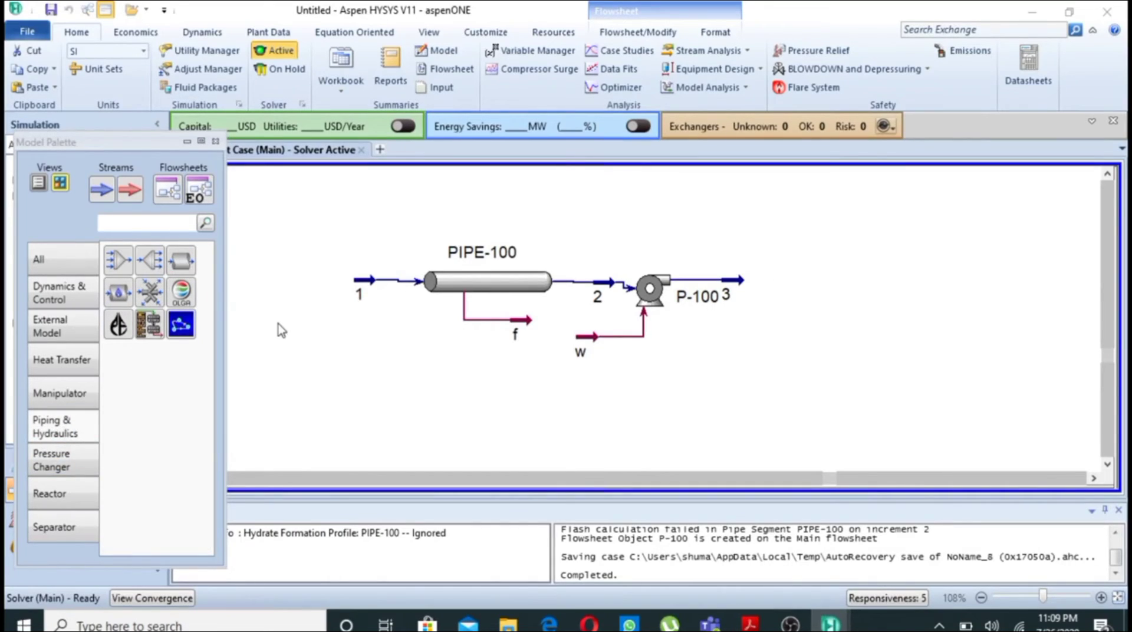
{"action": "left_click", "coordinate": [188, 260]}
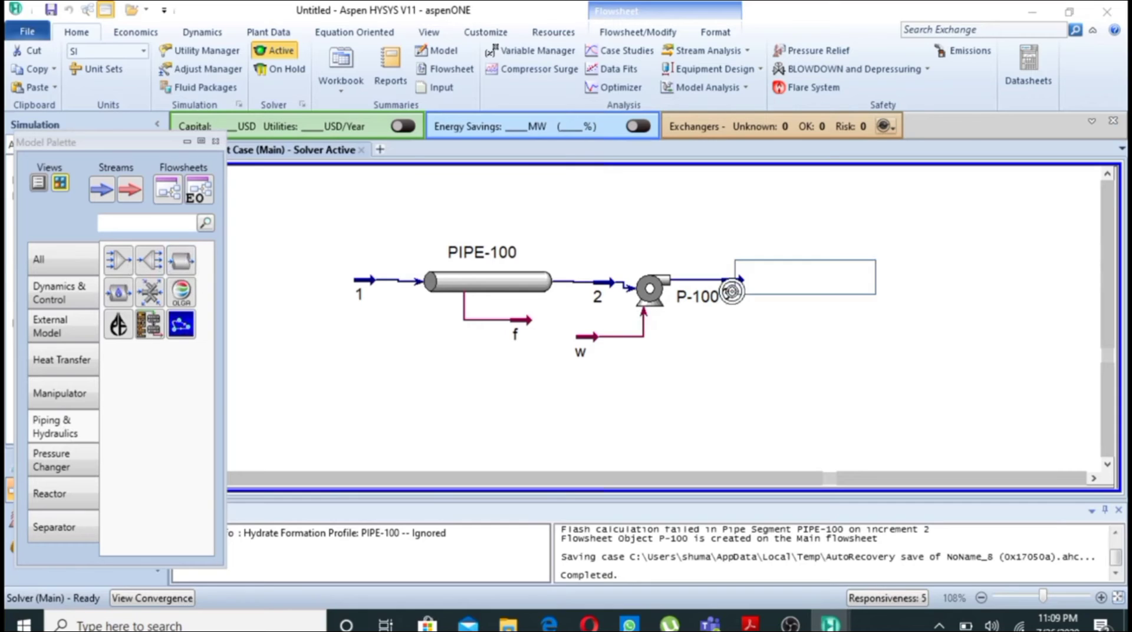
{"action": "left_click", "coordinate": [731, 292]}
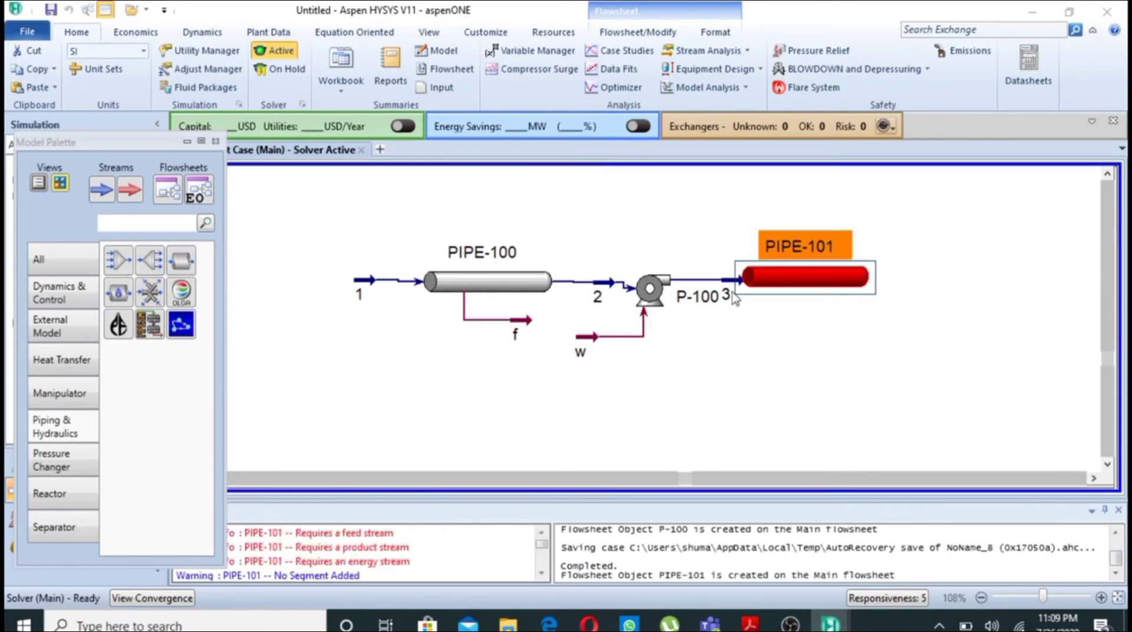
{"action": "double_click", "coordinate": [815, 271]}
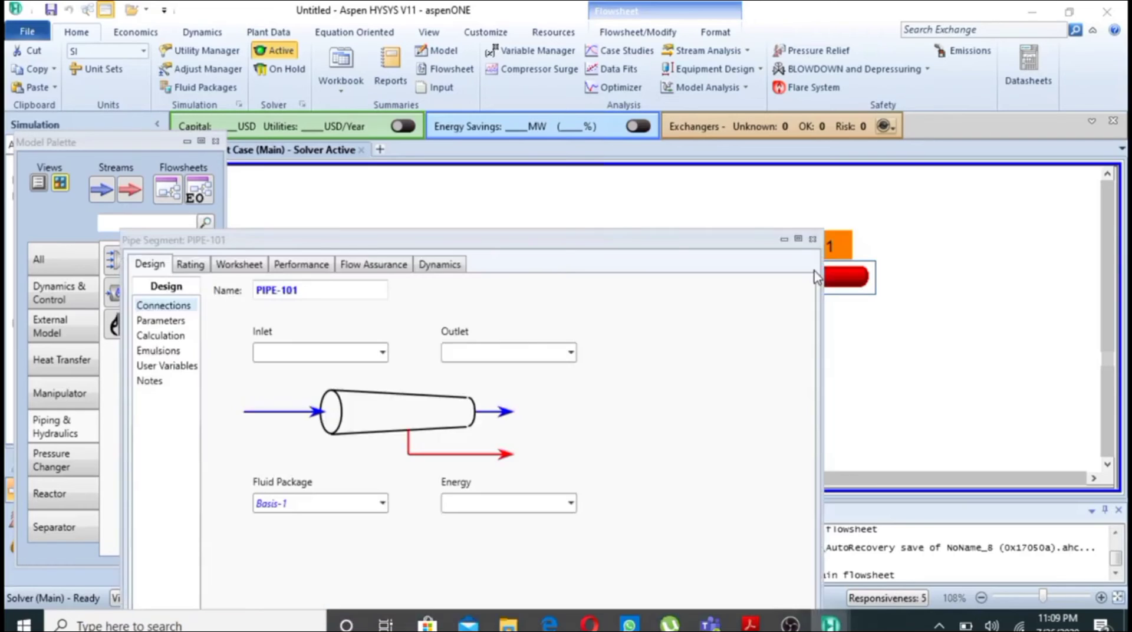
{"action": "left_click", "coordinate": [384, 352]}
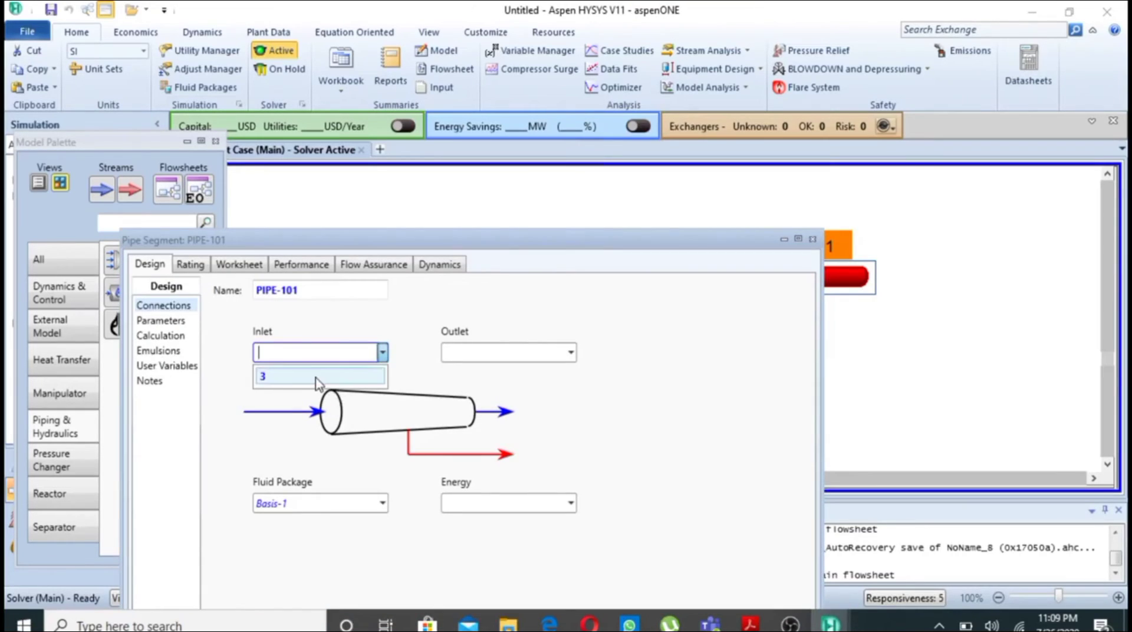
{"action": "left_click", "coordinate": [316, 380]}
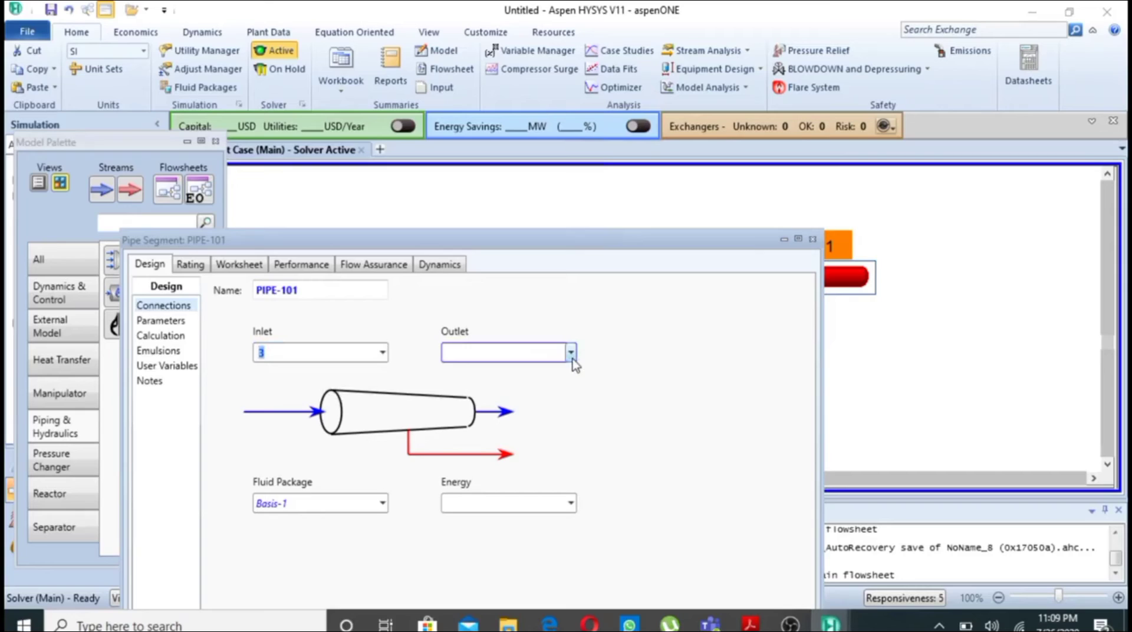
Attach a new outlet stream 4 and a new energy stream named r to PIPE-101.
{"action": "left_click", "coordinate": [572, 359]}
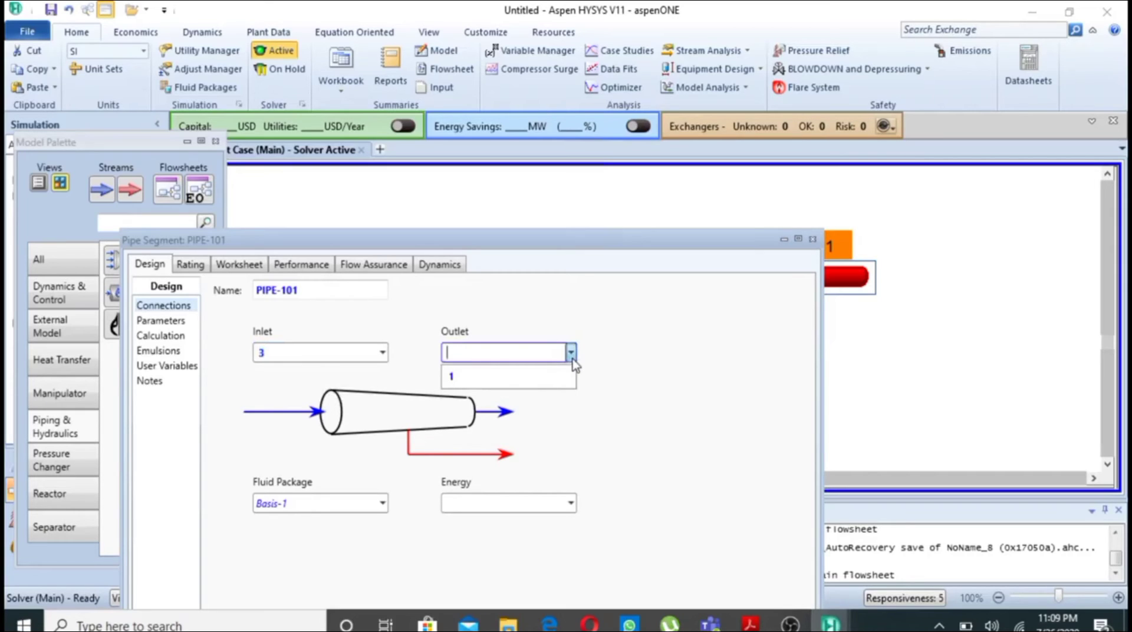
{"action": "type", "text": "4"}
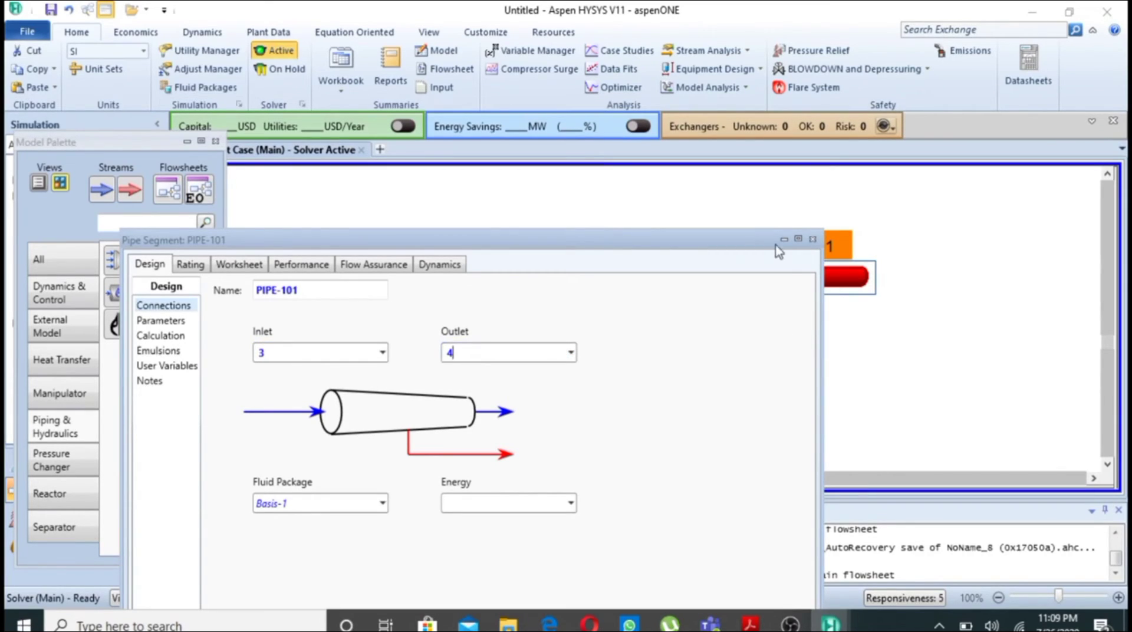
{"action": "left_click_drag", "start_coordinate": [667, 245], "coordinate": [724, 162]}
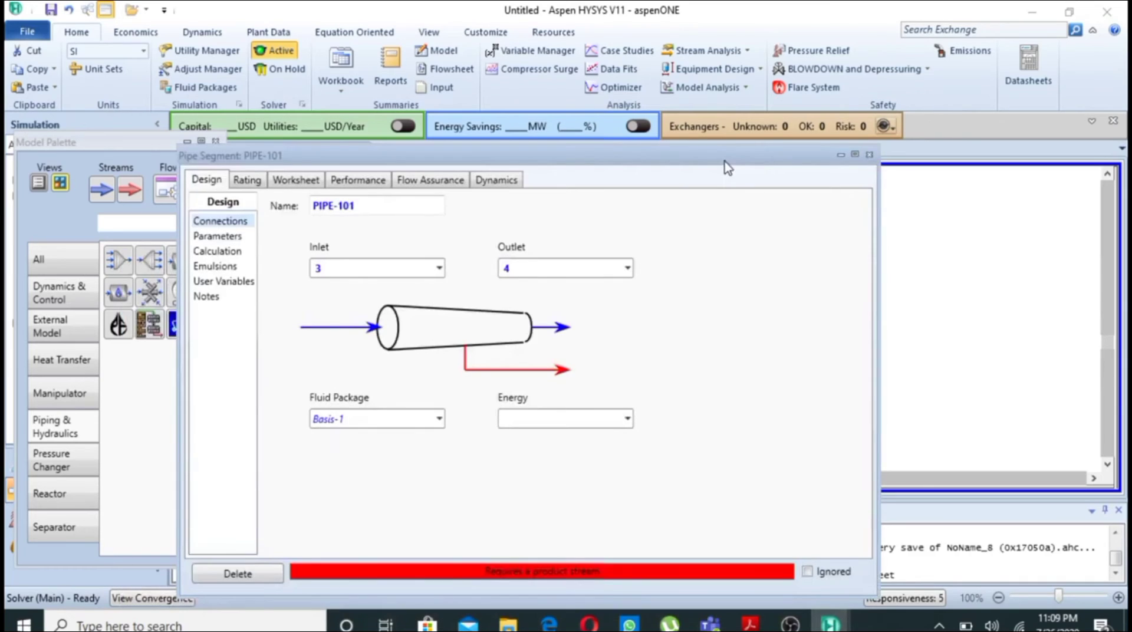
{"action": "left_click", "coordinate": [628, 419]}
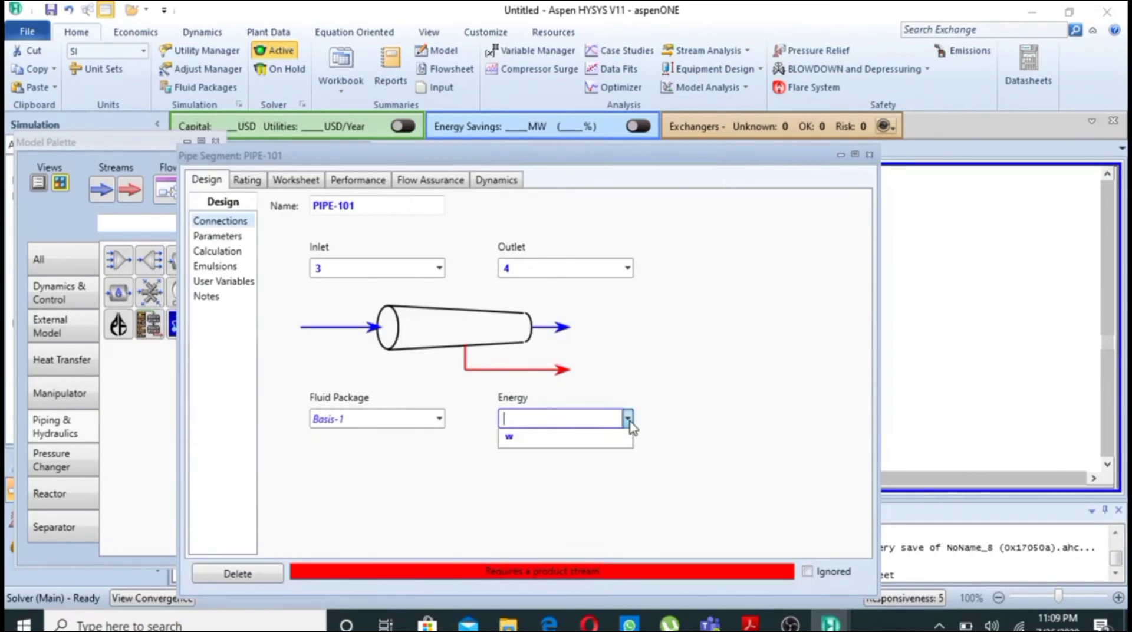
{"action": "type", "text": "r"}
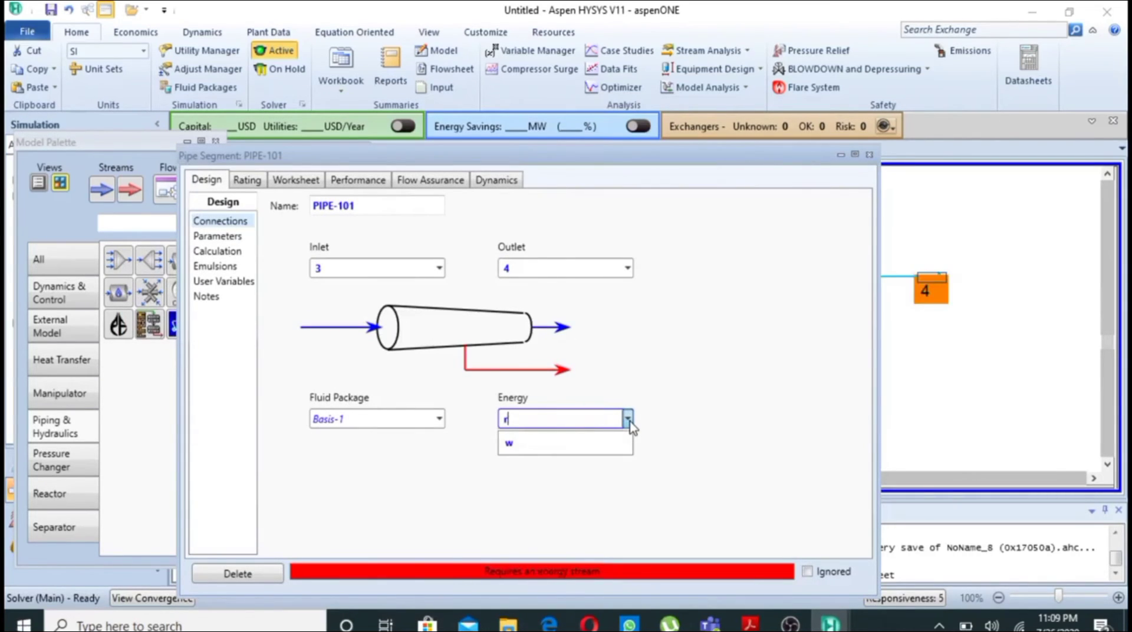
{"action": "left_click", "coordinate": [629, 424]}
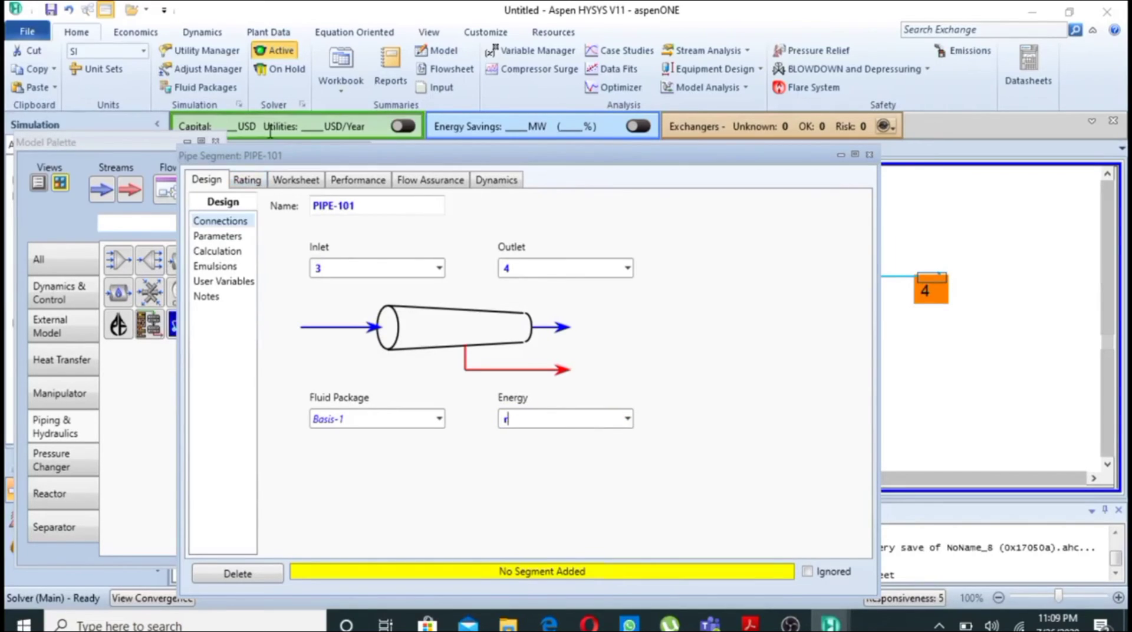
Append a pipe section to PIPE-101's length-elevation profile and set its length to 150 m.
{"action": "left_click", "coordinate": [248, 181]}
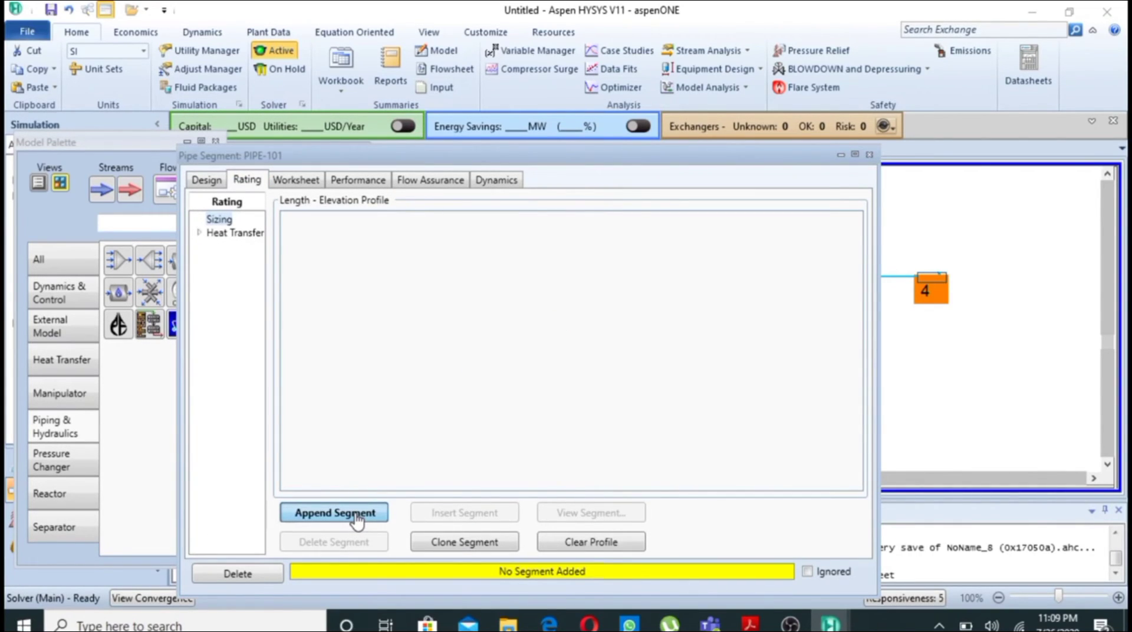
{"action": "left_click", "coordinate": [356, 517]}
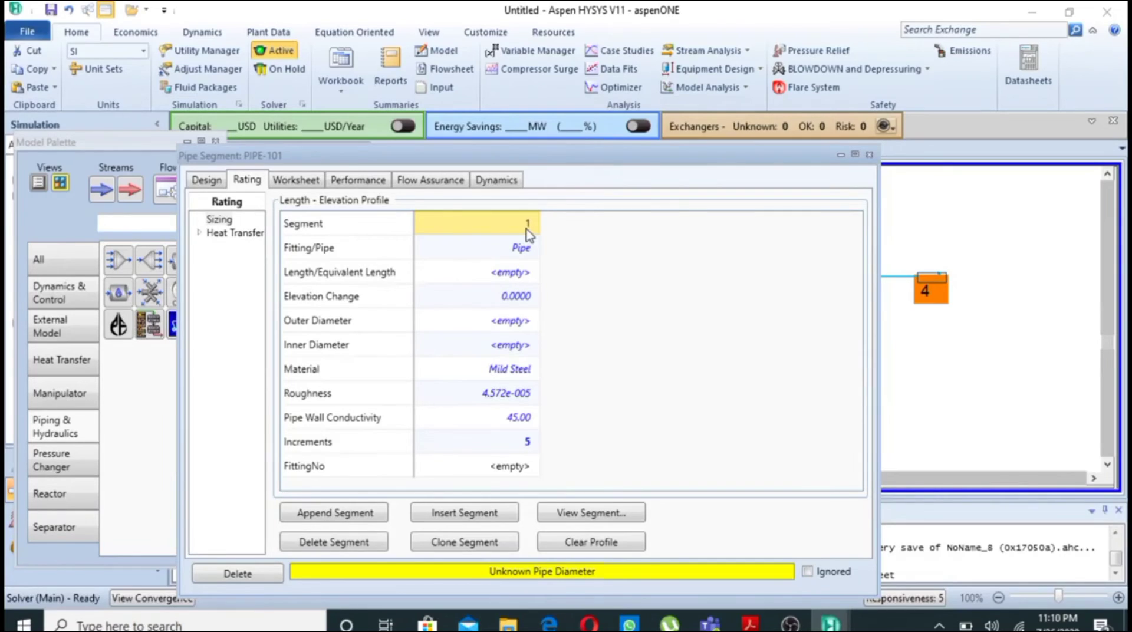
{"action": "left_click", "coordinate": [515, 273]}
{"action": "type", "text": "1"}
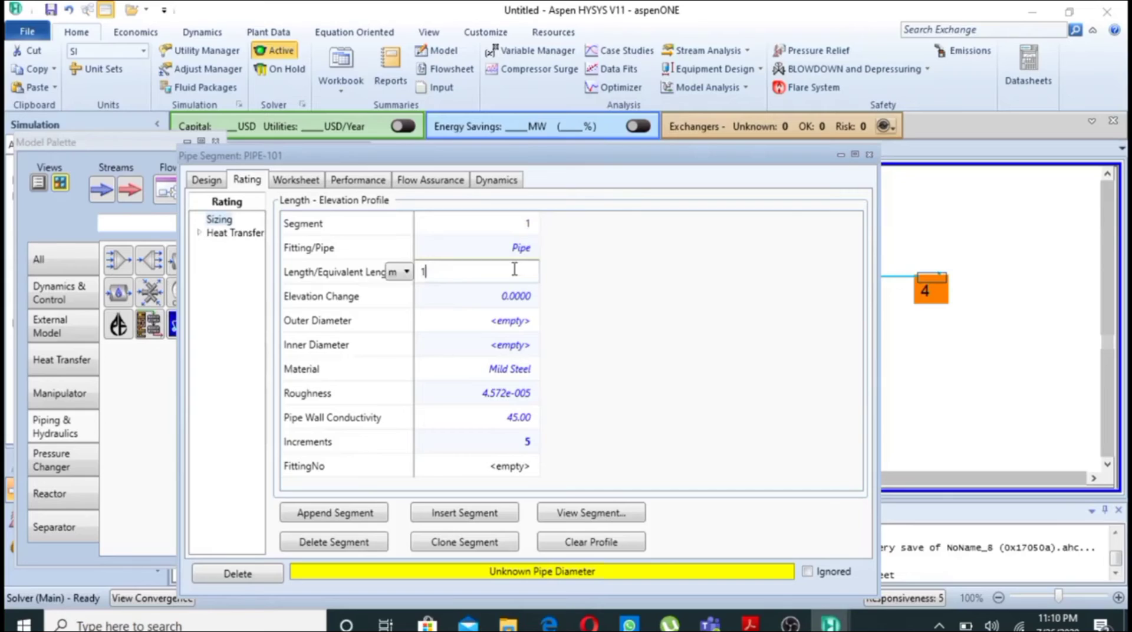
{"action": "type", "text": "50"}
{"action": "key", "text": "Return"}
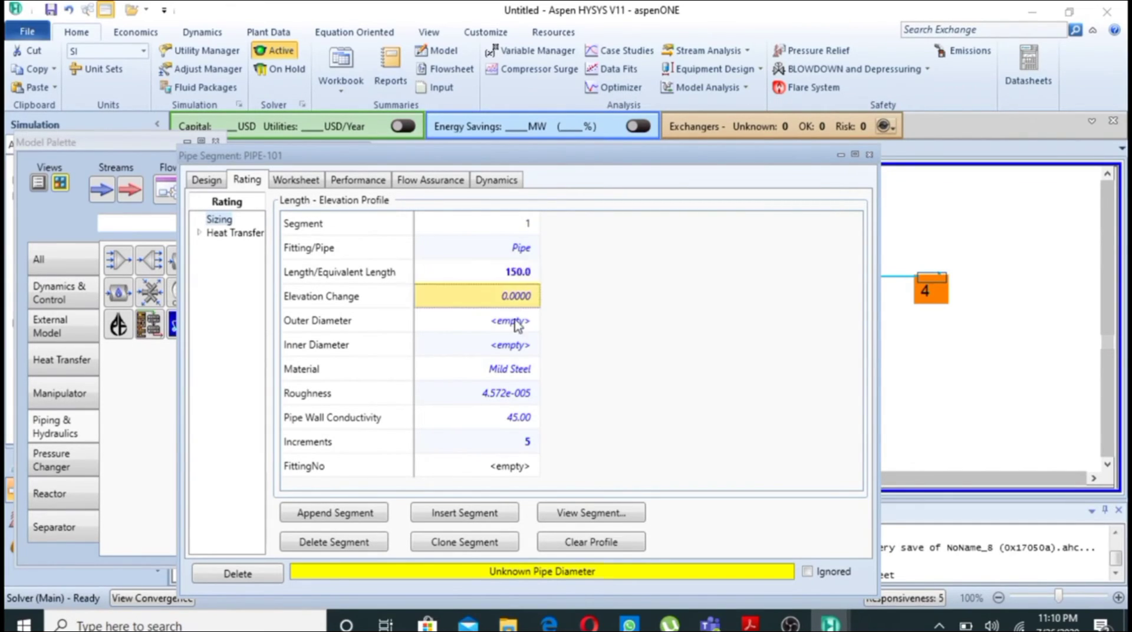
Specify Schedule 40 and a nominal diameter of 125 mm for PIPE-101's 150 m section.
{"action": "left_click", "coordinate": [580, 514]}
{"action": "left_click", "coordinate": [659, 270]}
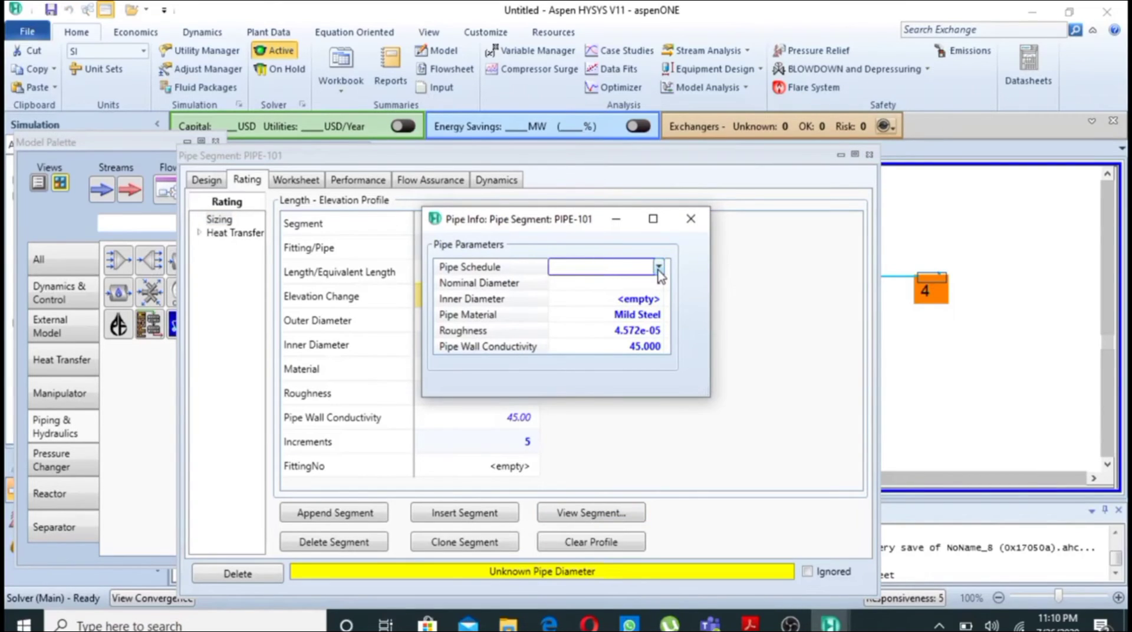
{"action": "left_click", "coordinate": [659, 268]}
{"action": "left_click", "coordinate": [625, 357]}
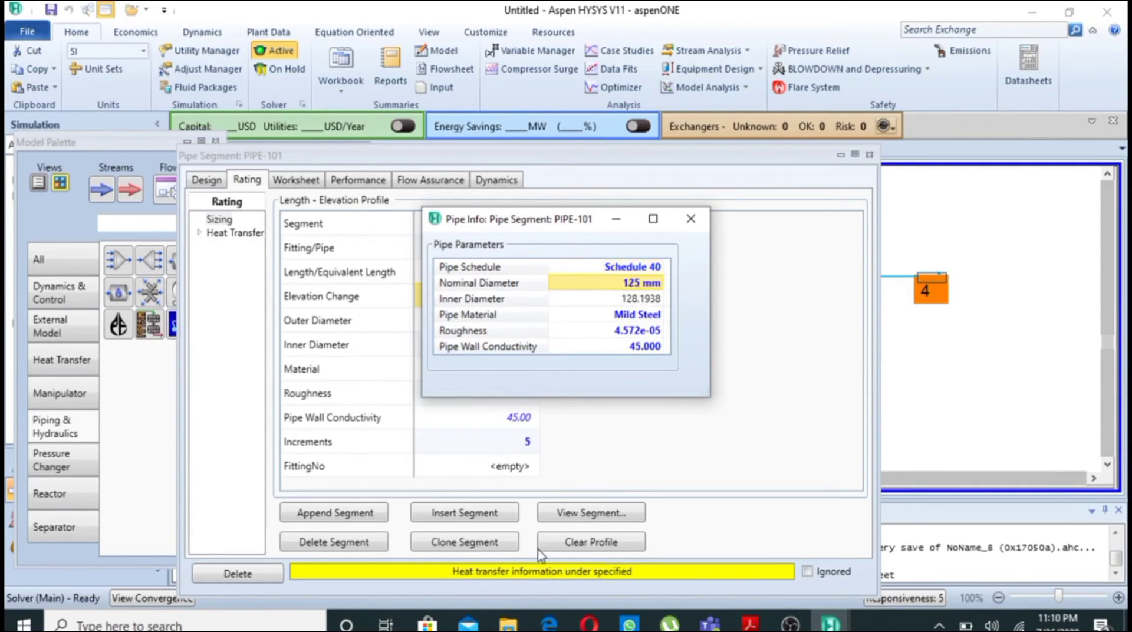
{"action": "left_click", "coordinate": [690, 220]}
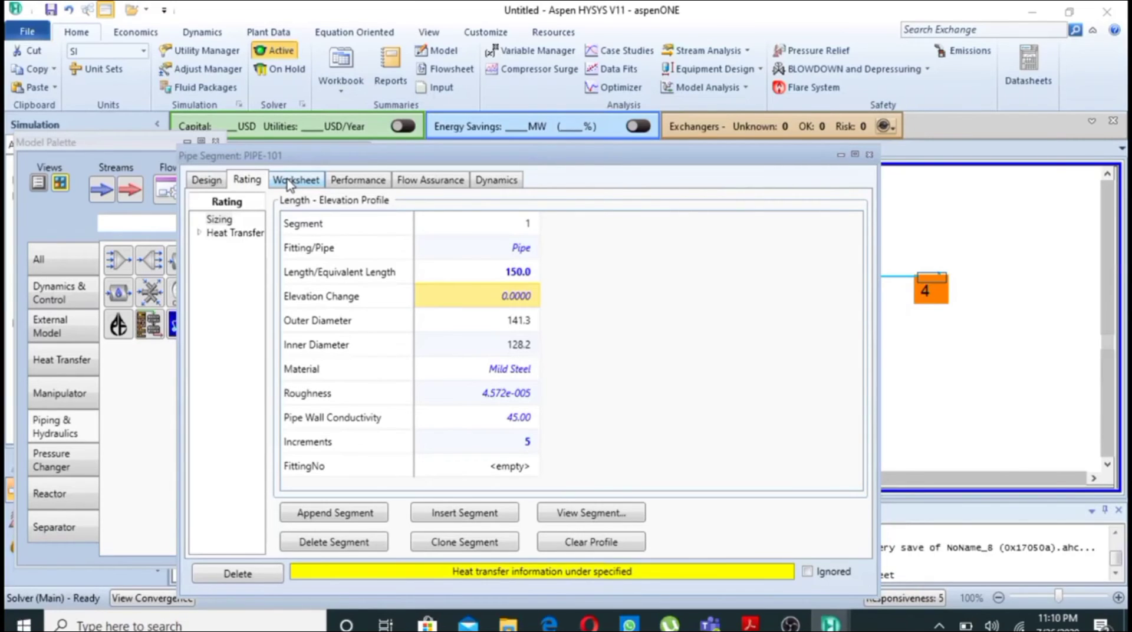
Insert an Elbow: 90 Long fitting ahead of PIPE-101's 150 m pipe section and set its inner diameter to 128.2 mm.
{"action": "left_click", "coordinate": [470, 544]}
{"action": "left_click", "coordinate": [518, 249]}
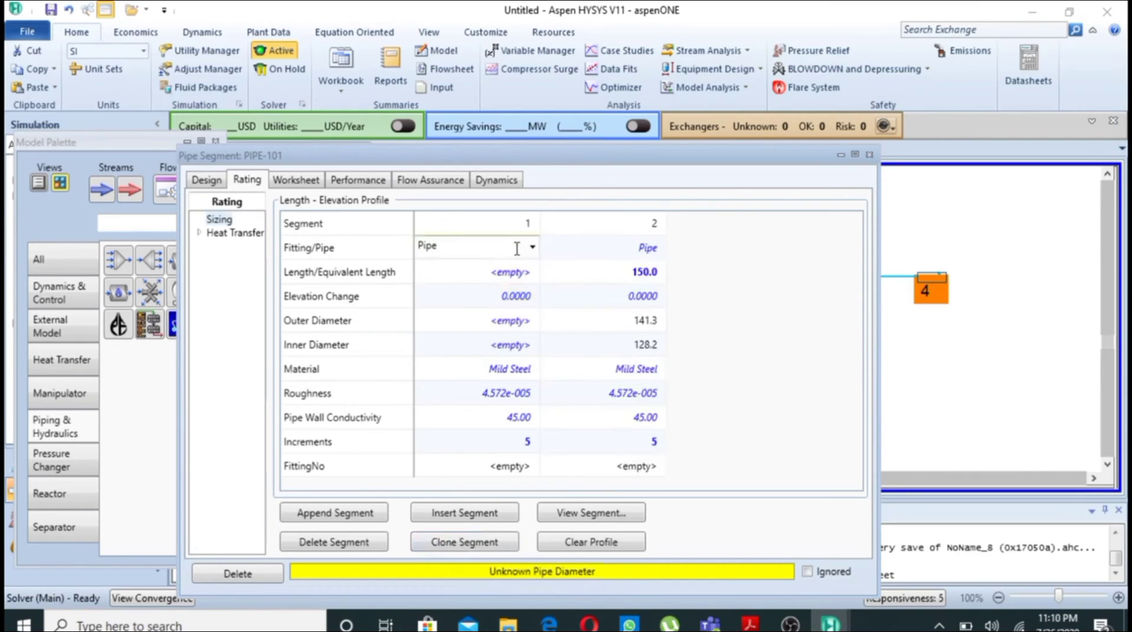
{"action": "left_click", "coordinate": [533, 247]}
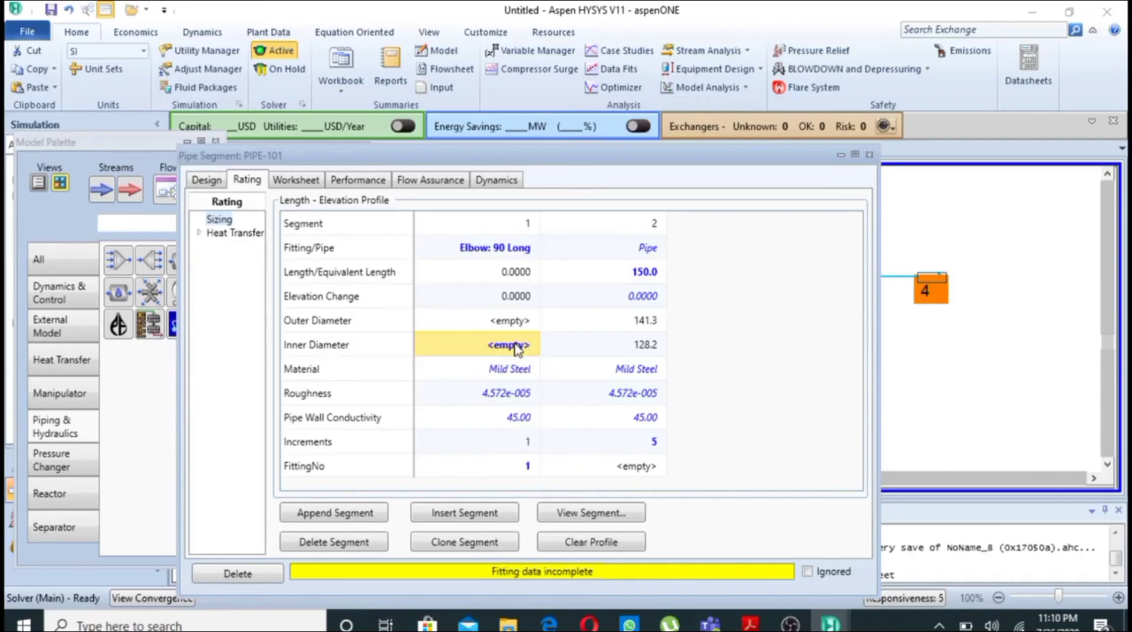
{"action": "type", "text": "12"}
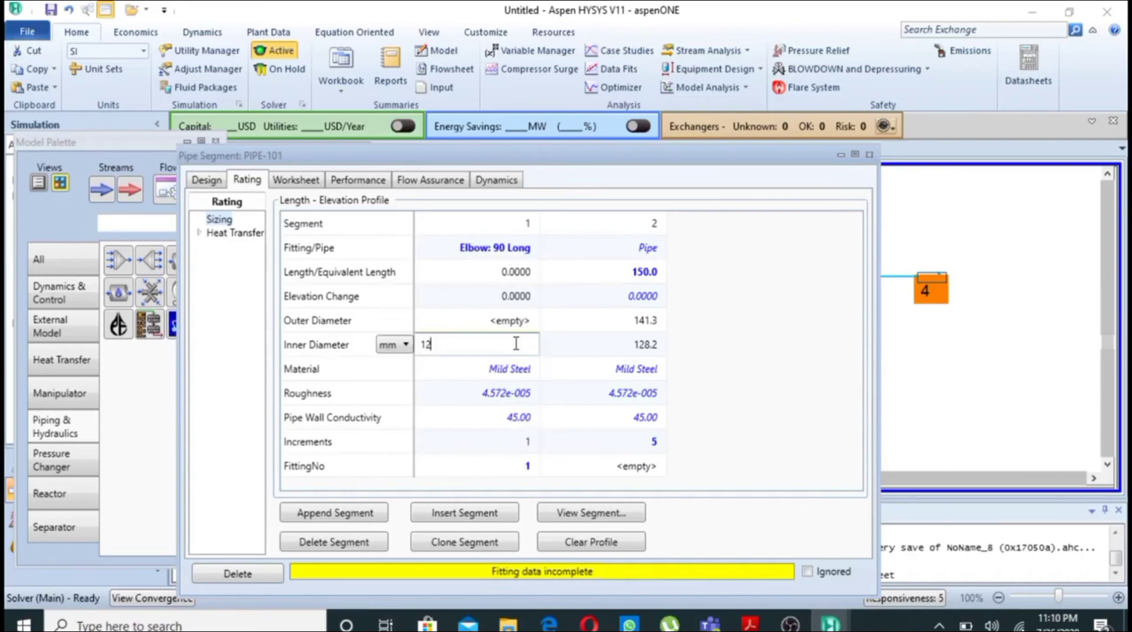
{"action": "type", "text": "8.2"}
{"action": "key", "text": "Return"}
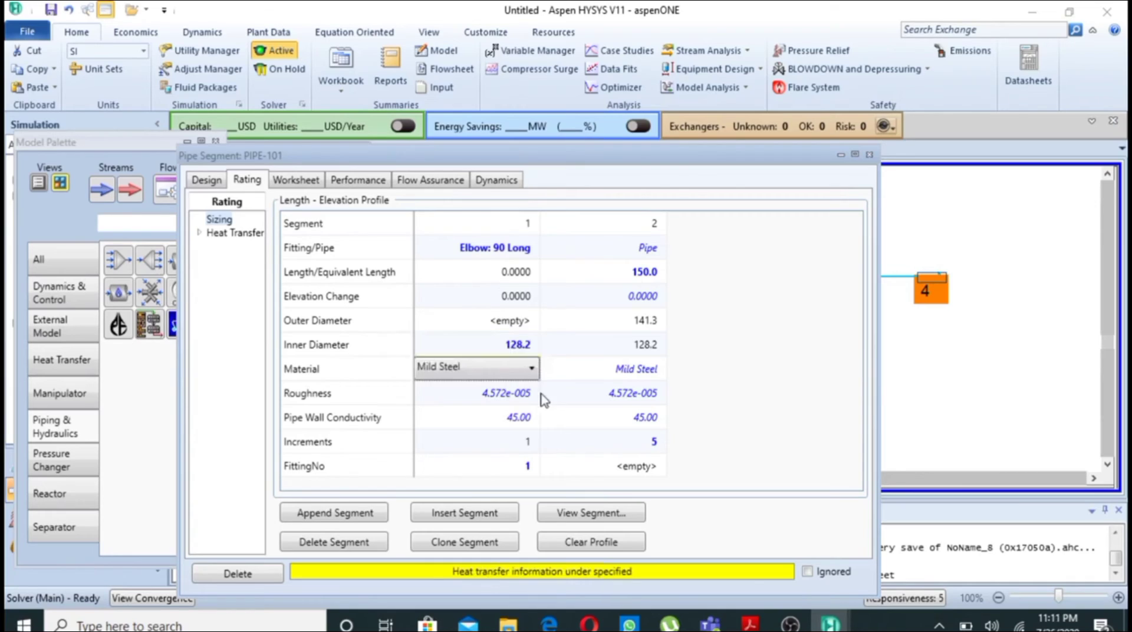
Insert another pipe section ahead of the elbow in PIPE-101's profile and set its length to 150 m.
{"action": "left_click", "coordinate": [493, 522]}
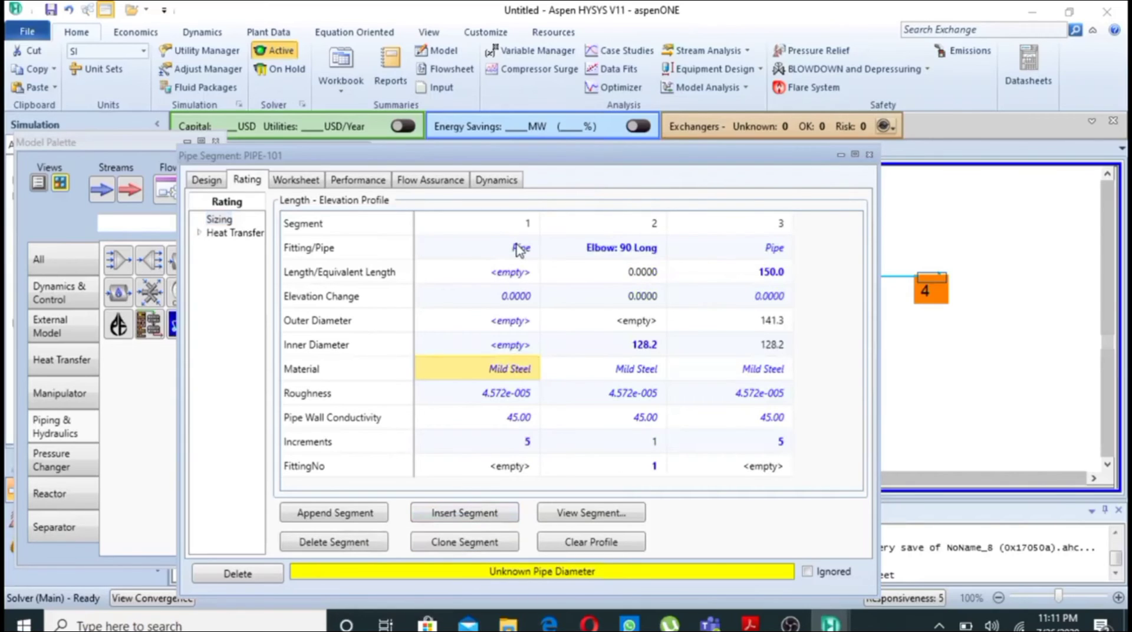
{"action": "left_click", "coordinate": [512, 272]}
{"action": "left_click", "coordinate": [512, 273]}
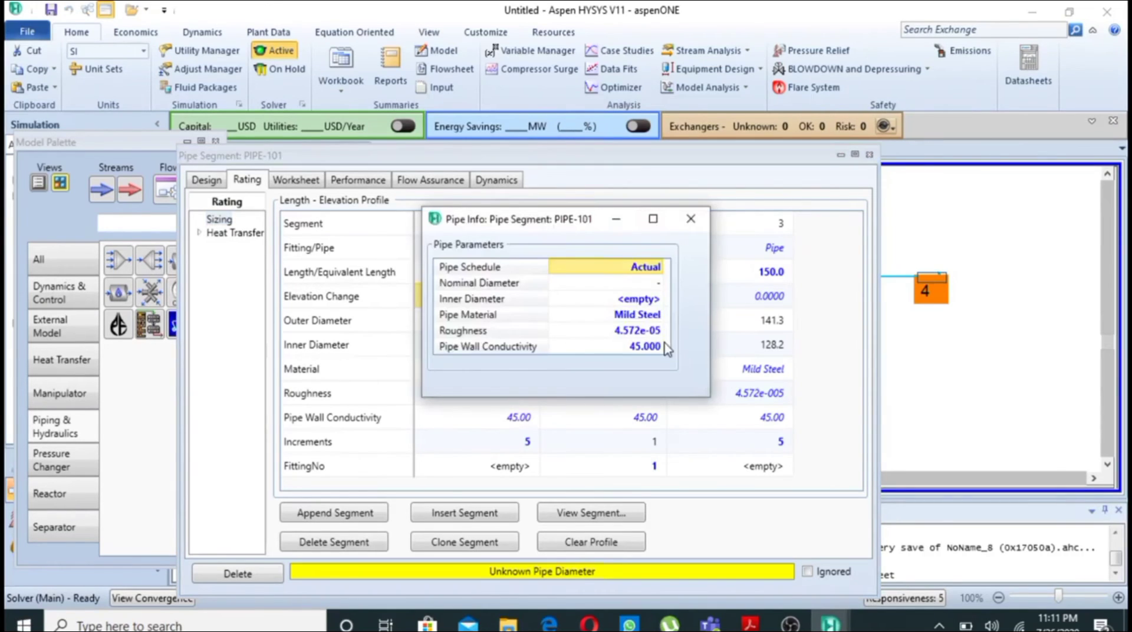
Specify Schedule 40 and a nominal diameter of 125 mm for the pipe section ahead of PIPE-101's elbow.
{"action": "left_click", "coordinate": [657, 267]}
{"action": "left_click", "coordinate": [651, 302]}
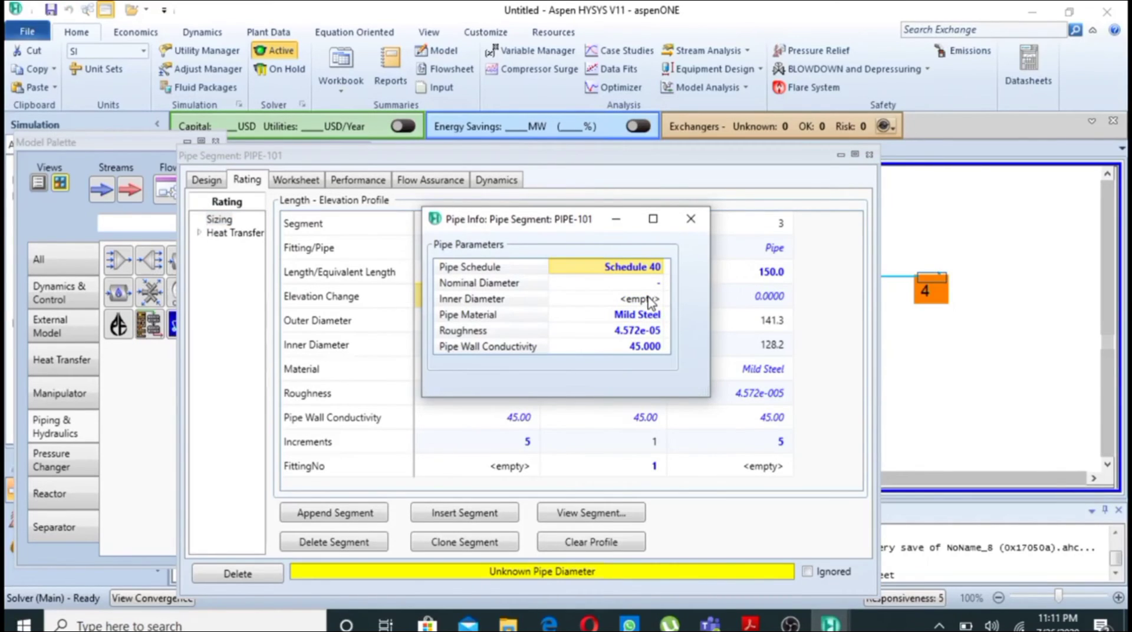
{"action": "left_click", "coordinate": [655, 283]}
{"action": "left_click", "coordinate": [620, 304]}
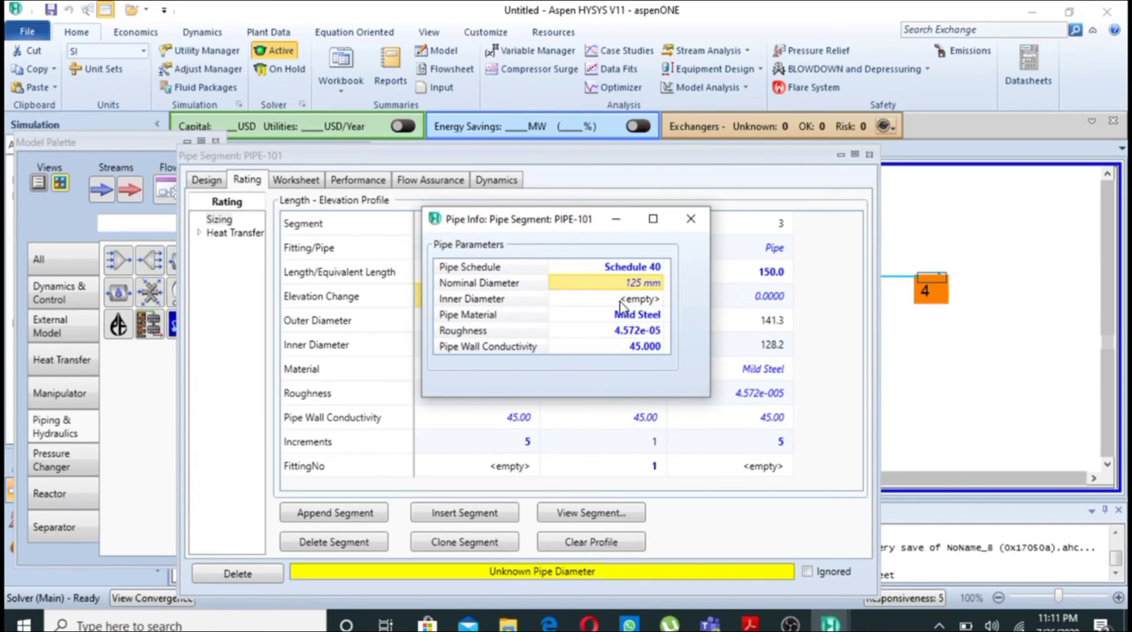
{"action": "left_click", "coordinate": [691, 219]}
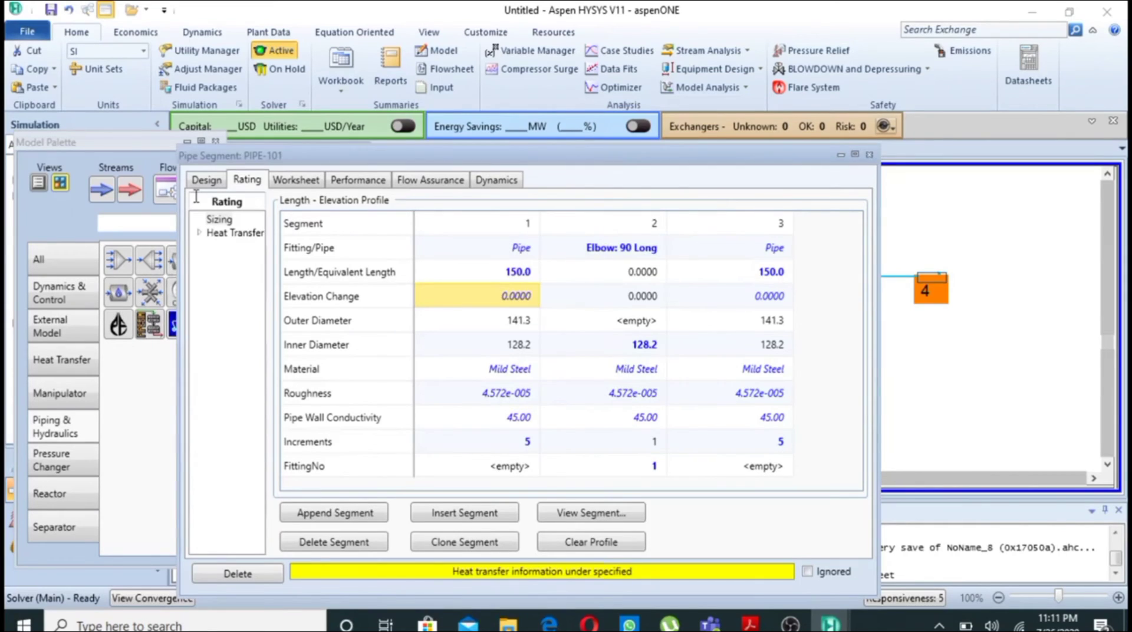
Estimate PIPE-101's heat transfer with an ambient temperature of 25 C, including the pipe wall and the inner HTC.
{"action": "left_click", "coordinate": [225, 233]}
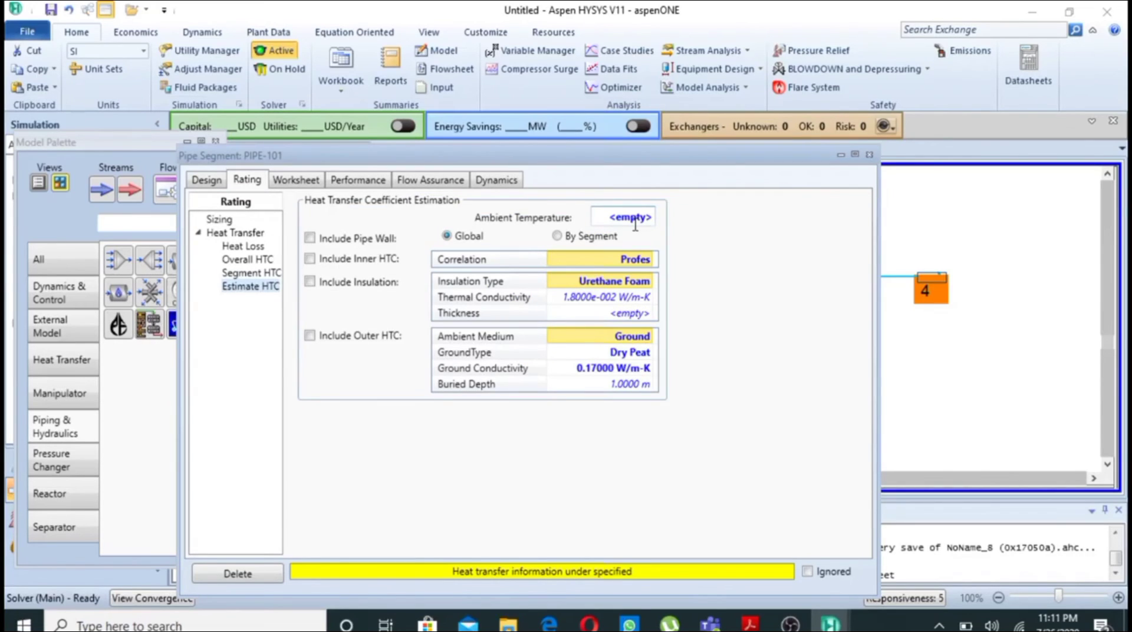
{"action": "type", "text": "25"}
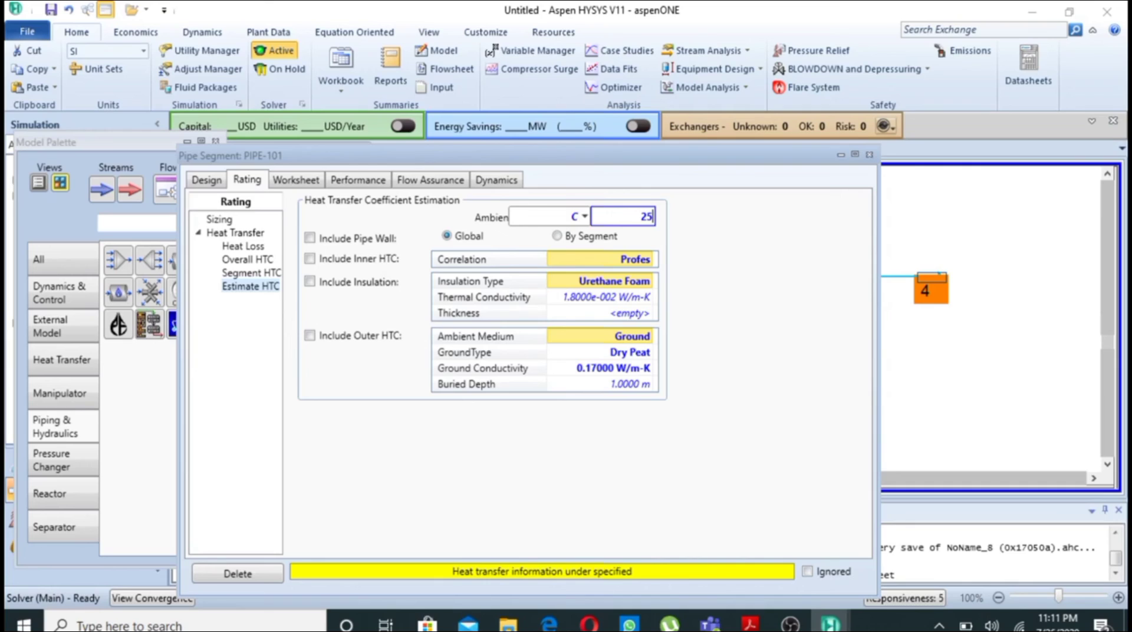
{"action": "key", "text": "Return"}
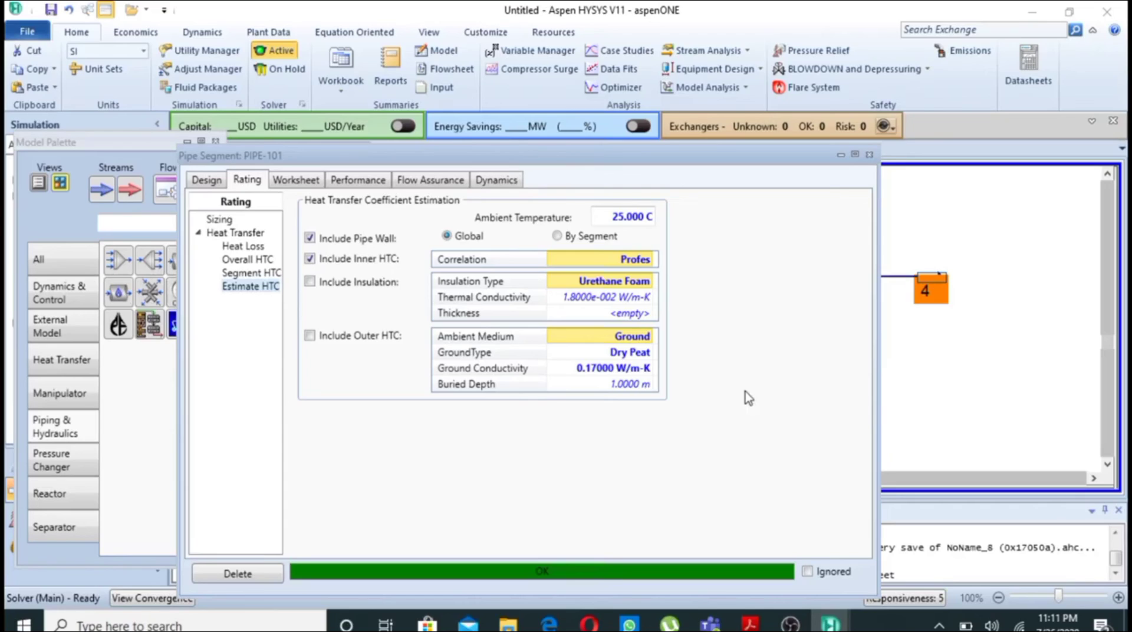
Review PIPE-101's stream conditions and its calculated pressure drop and duty, and return to the flowsheet.
{"action": "left_click", "coordinate": [295, 180]}
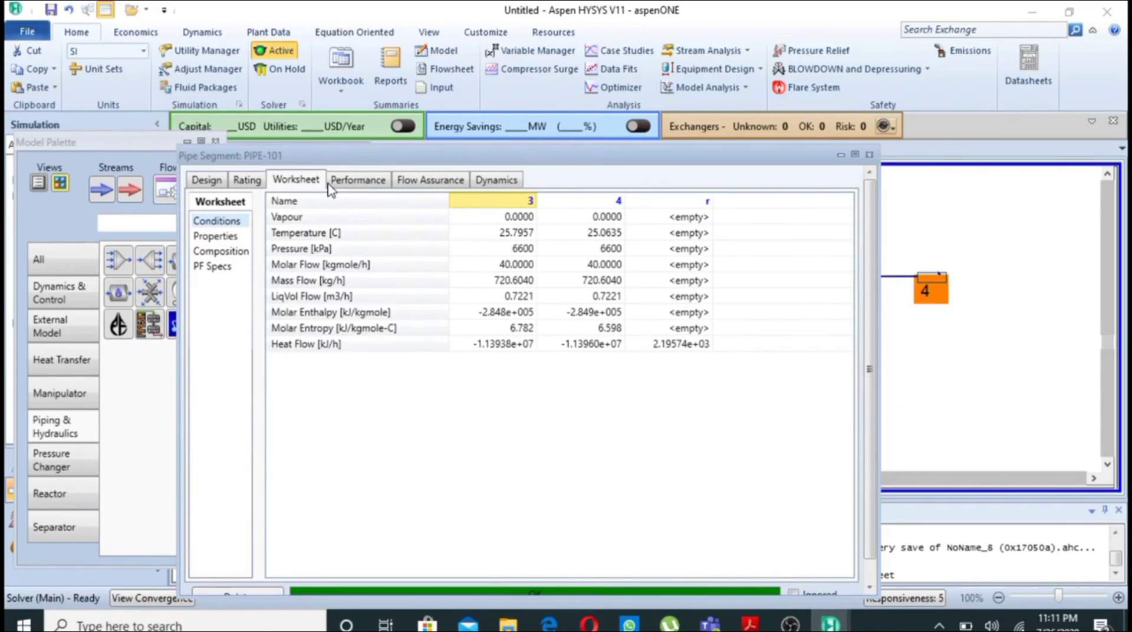
{"action": "mouse_move", "coordinate": [523, 233]}
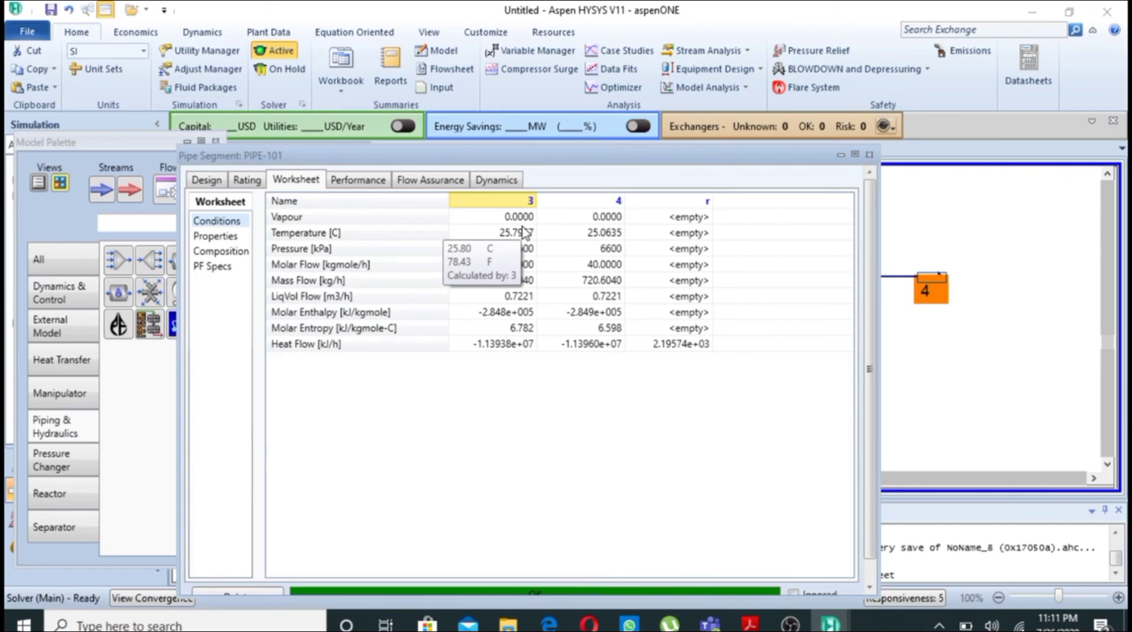
{"action": "mouse_move", "coordinate": [582, 270]}
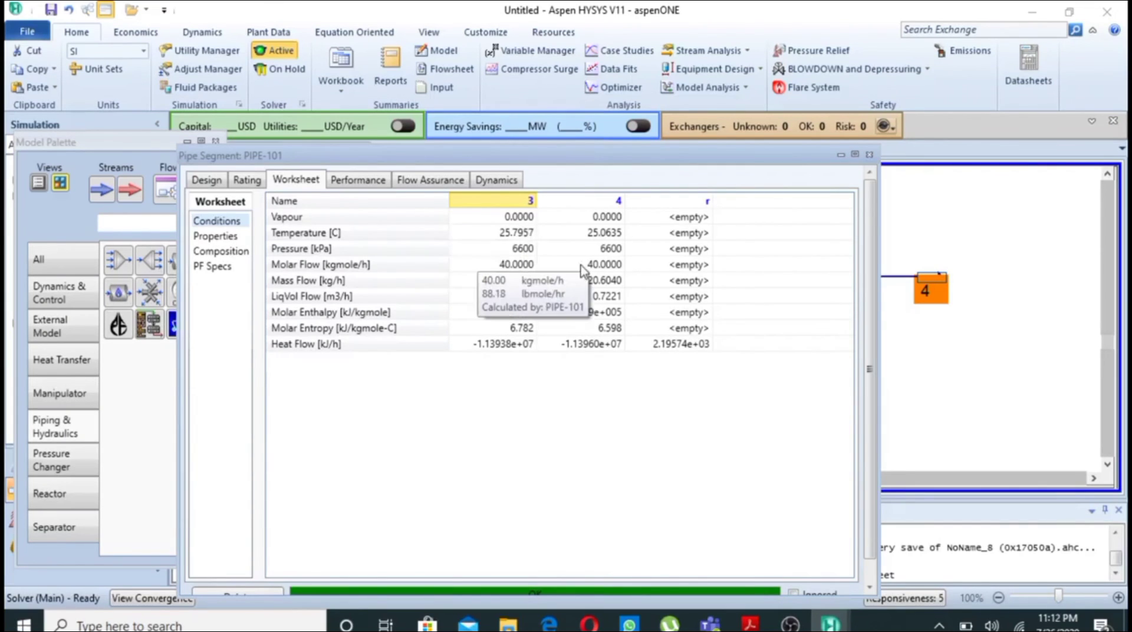
{"action": "mouse_move", "coordinate": [581, 312]}
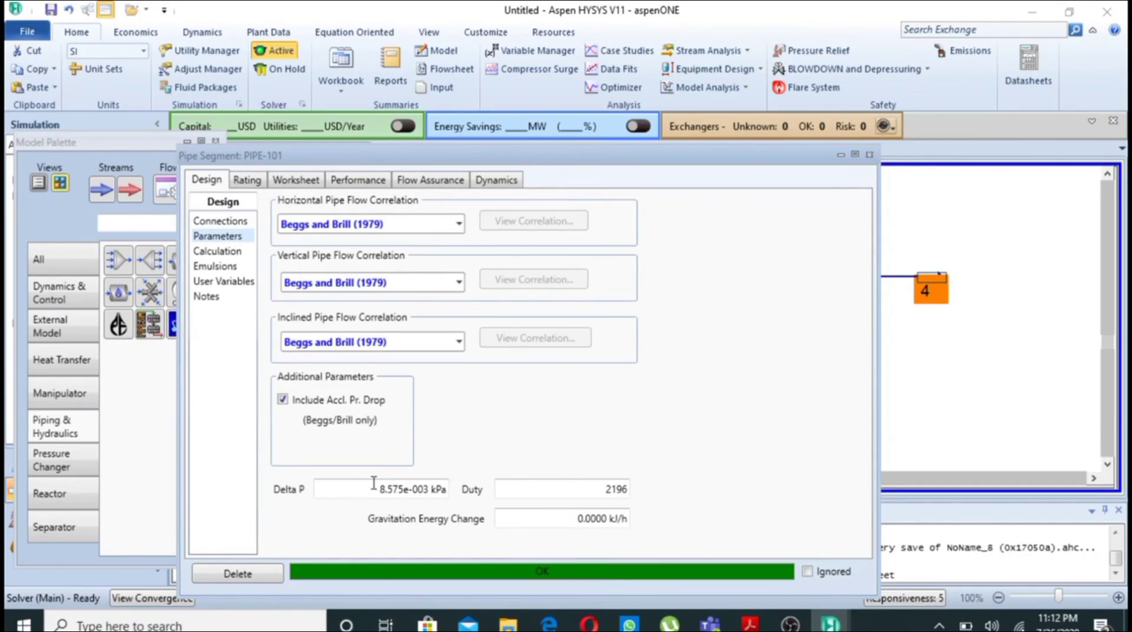
{"action": "left_click", "coordinate": [870, 154]}
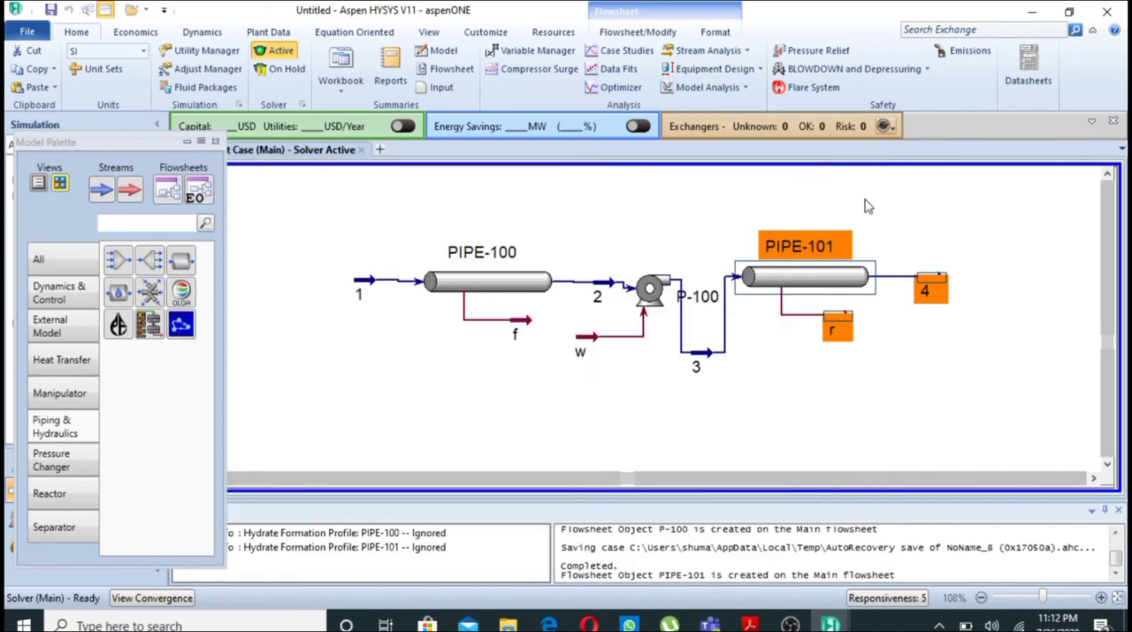
{"action": "left_click", "coordinate": [963, 314]}
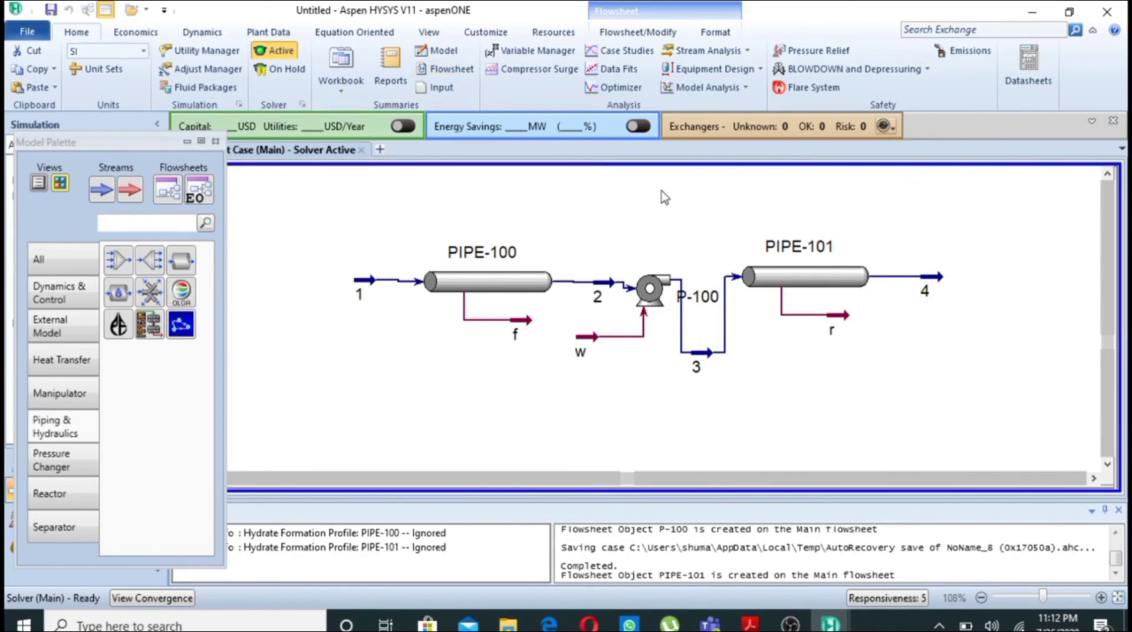